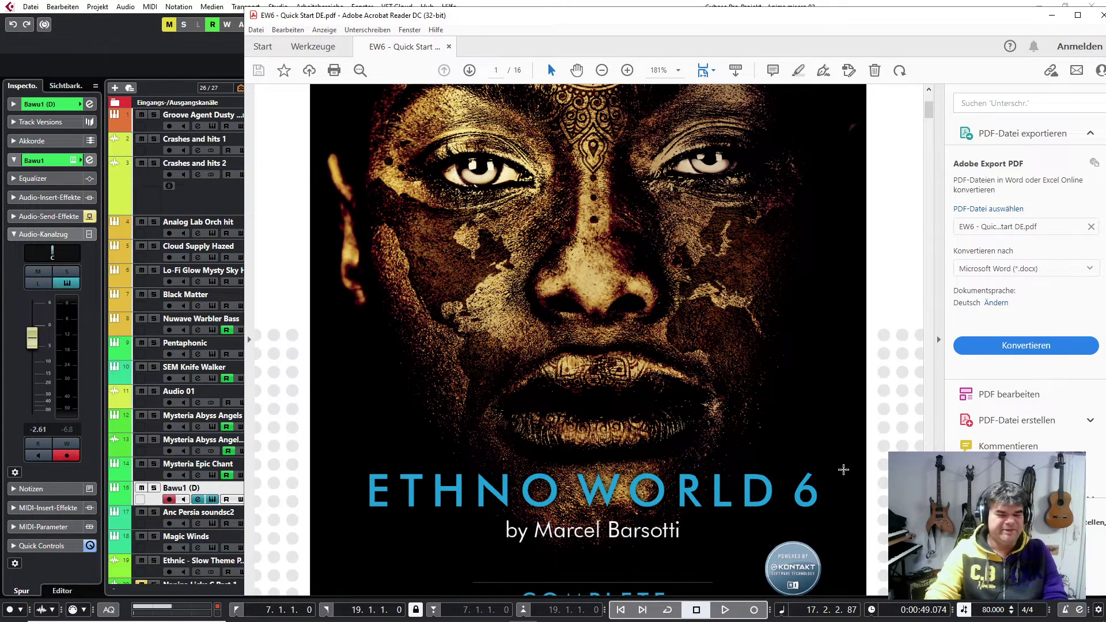
Close the Ethno World 6 PDF guide and the Audio Performance window, and play the arrangement up to around bar 16
{"action": "left_click", "coordinate": [1096, 18]}
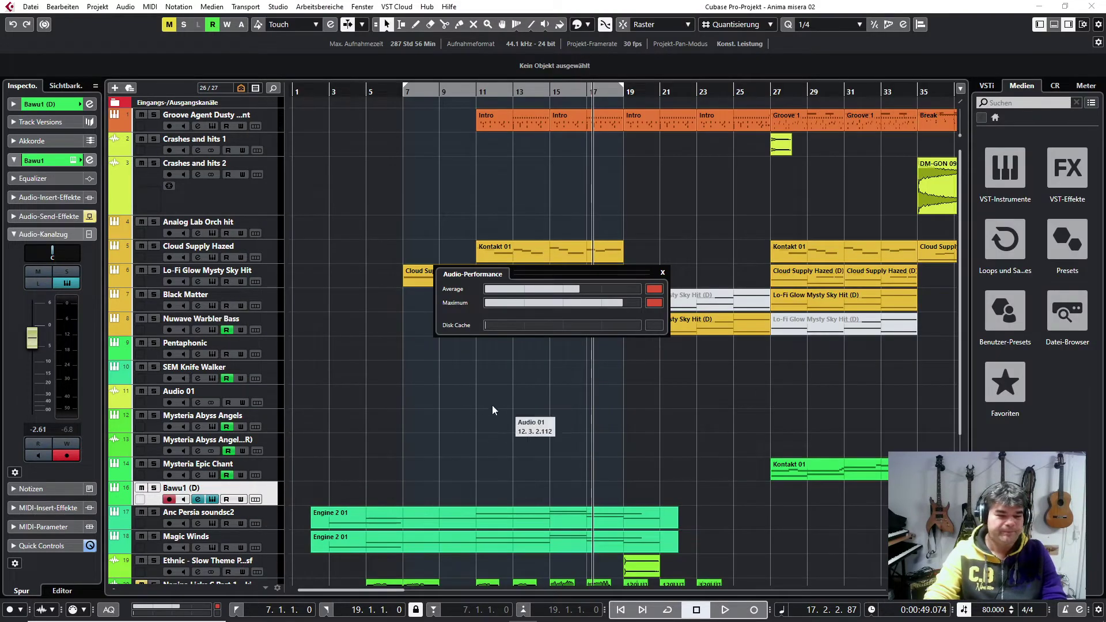
{"action": "key", "text": "F12"}
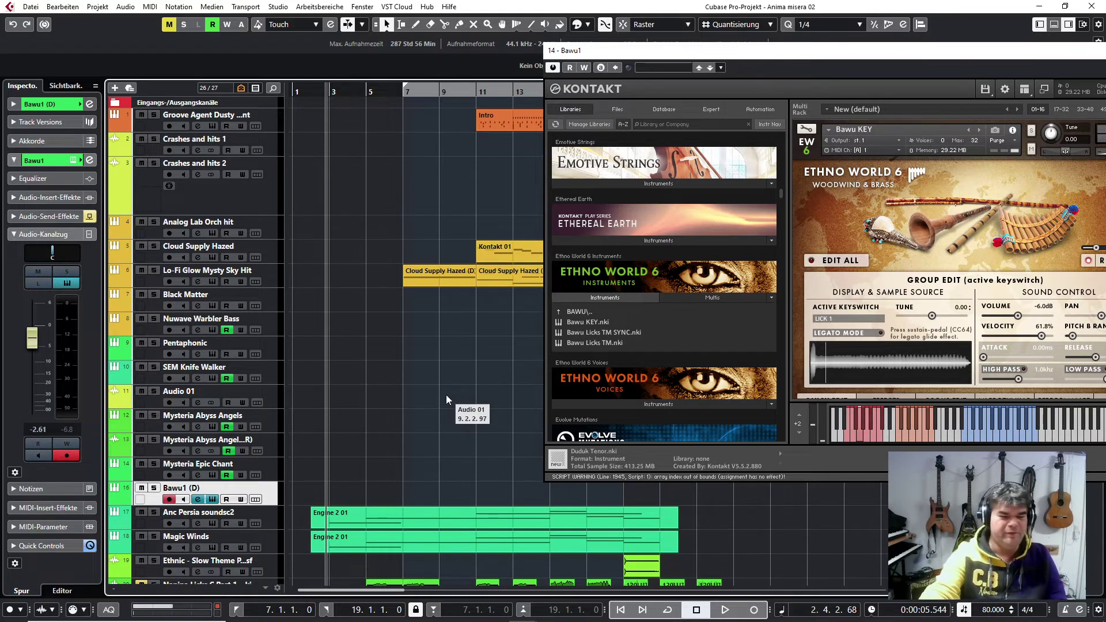
{"action": "key", "text": "space"}
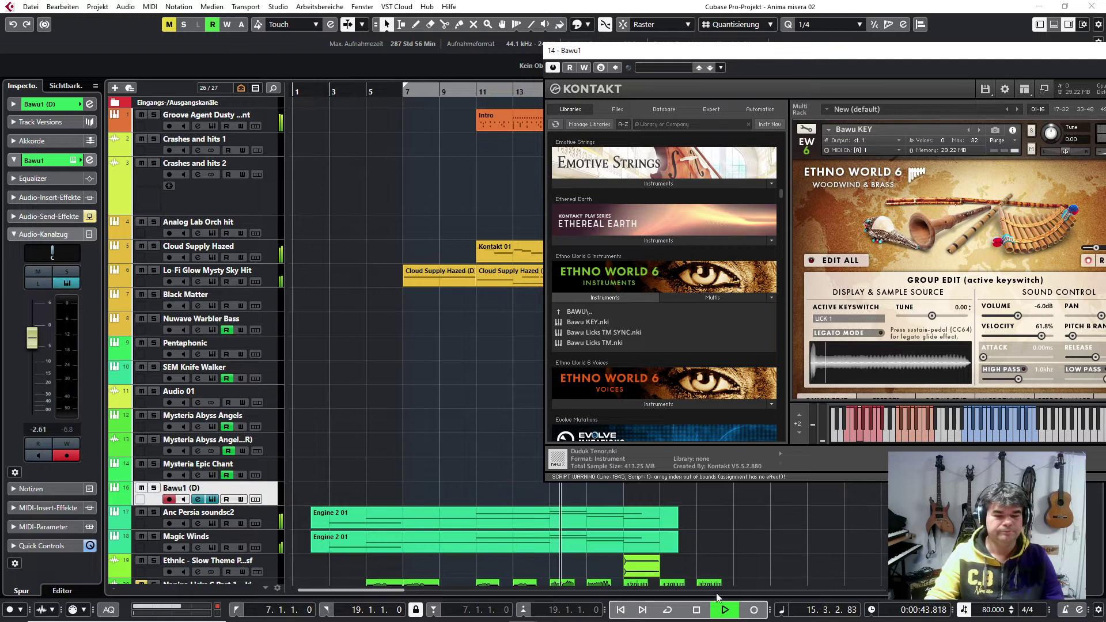
{"action": "left_click", "coordinate": [705, 610]}
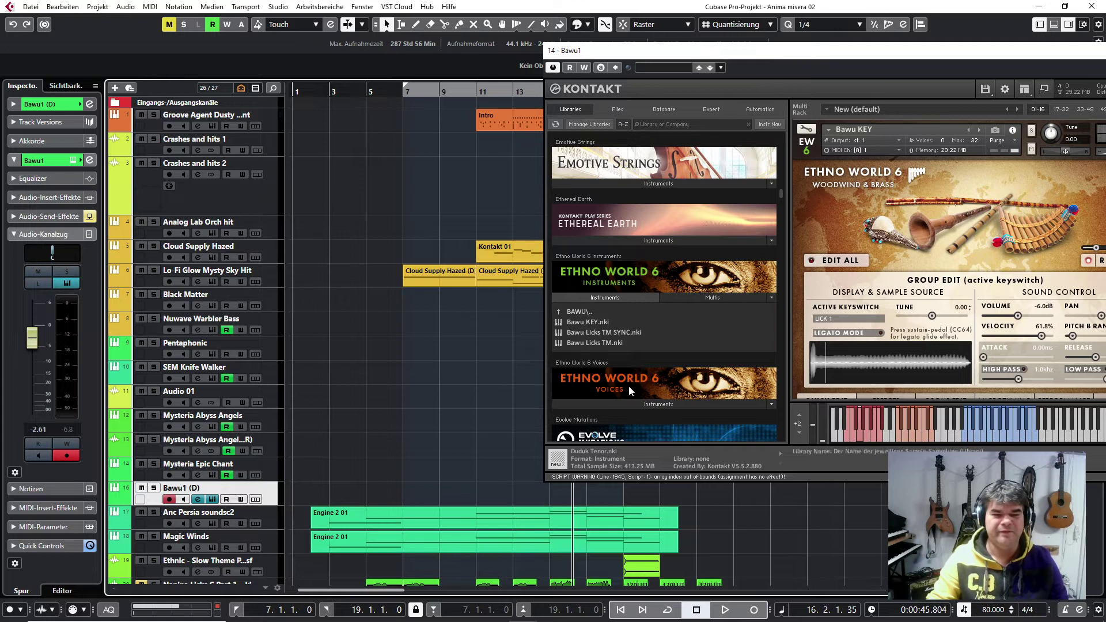
Examine the Bawu flute's description, range and keyswitches on the instrument's IDB-Info page, and return to Quick Edit
{"action": "left_click_drag", "start_coordinate": [793, 53], "coordinate": [530, 72]}
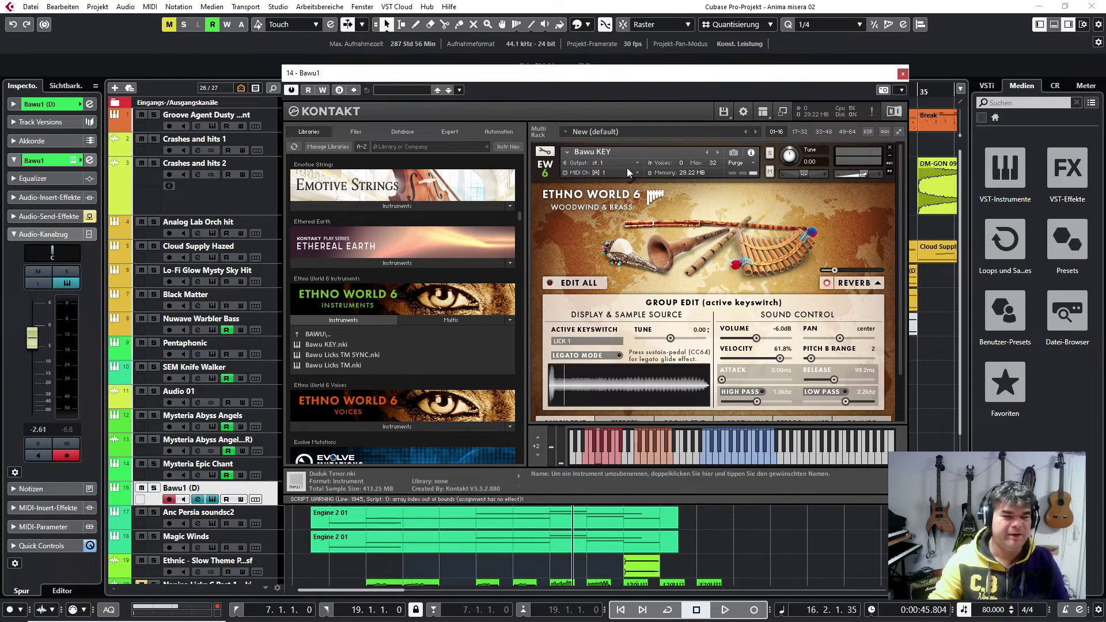
{"action": "scroll", "coordinate": [850, 362], "scroll_direction": "down", "scroll_amount": 1}
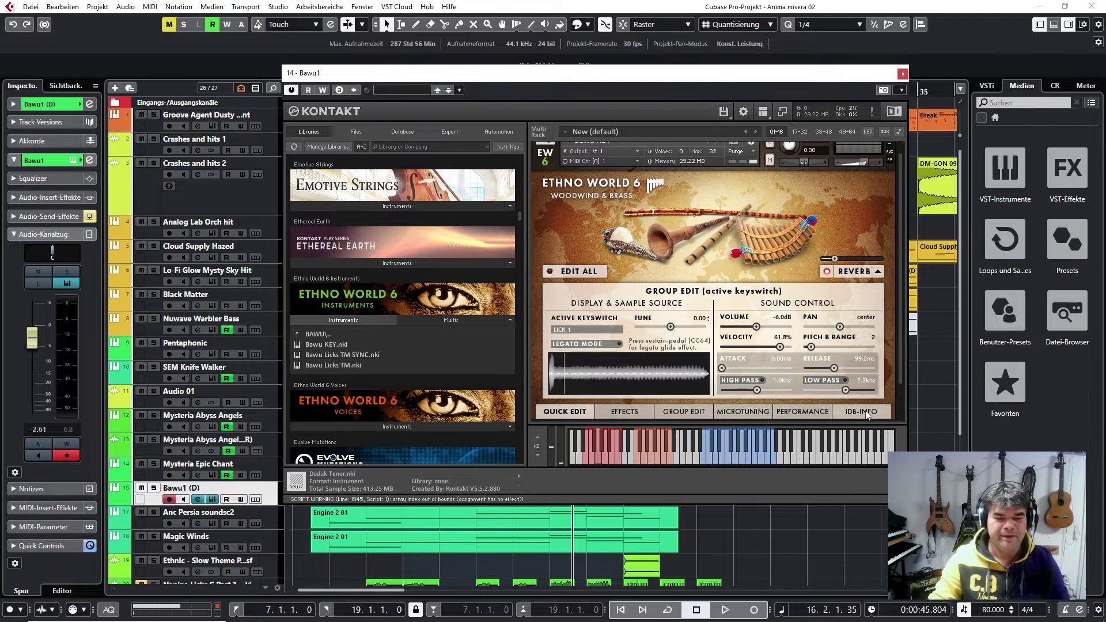
{"action": "left_click", "coordinate": [861, 411]}
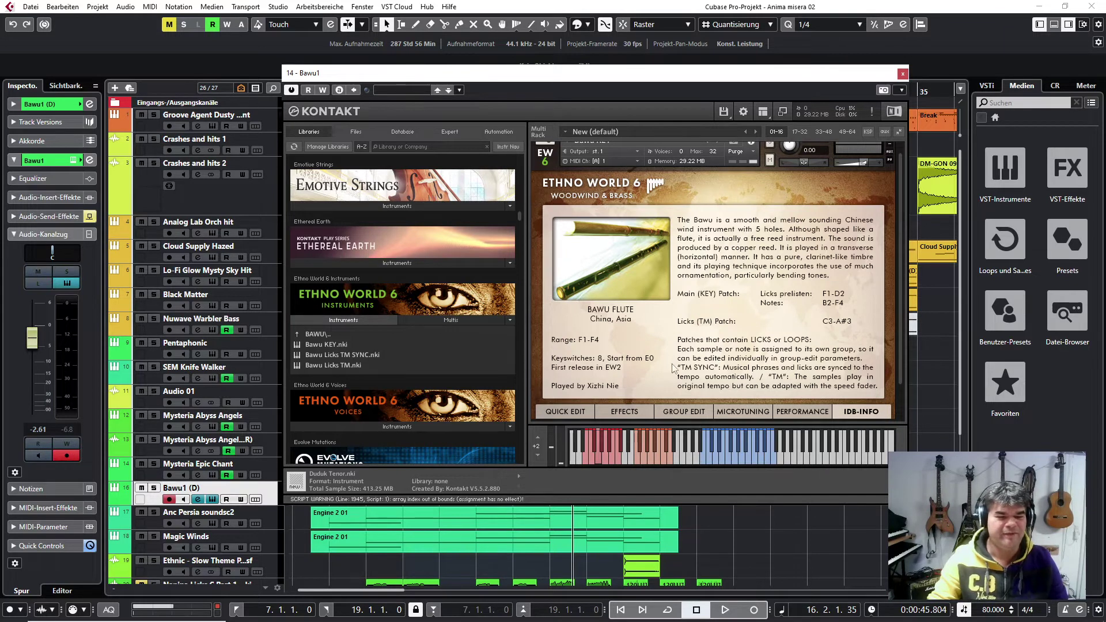
{"action": "left_click", "coordinate": [577, 412]}
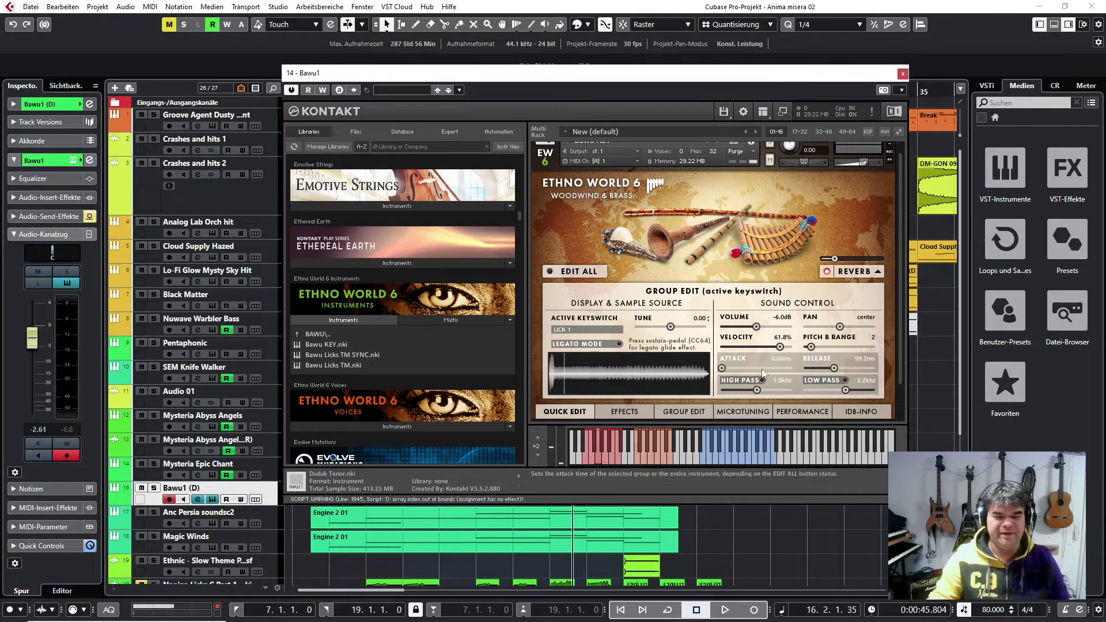
{"action": "left_click", "coordinate": [853, 413]}
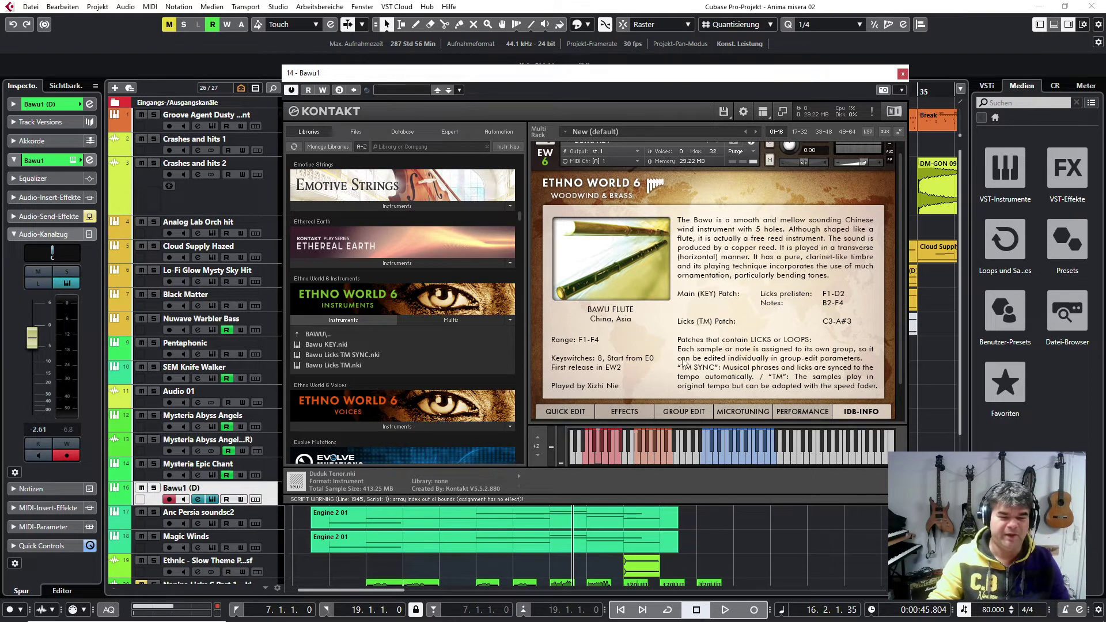
{"action": "left_click", "coordinate": [568, 411]}
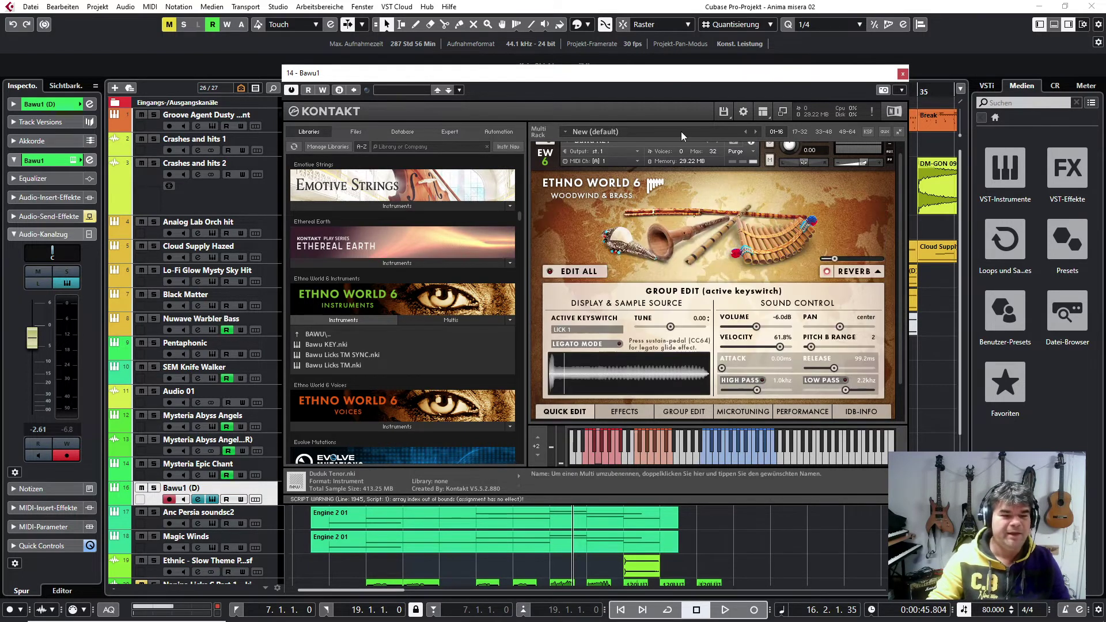
{"action": "left_click_drag", "start_coordinate": [656, 80], "coordinate": [720, 60]}
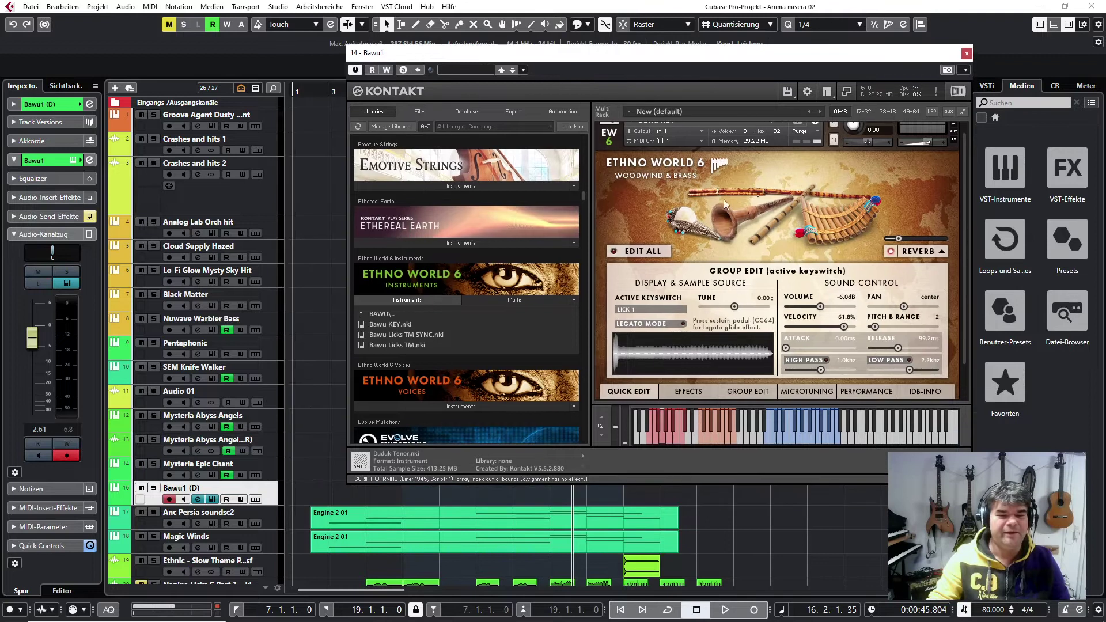
{"action": "scroll", "coordinate": [792, 287], "scroll_direction": "up", "scroll_amount": 1}
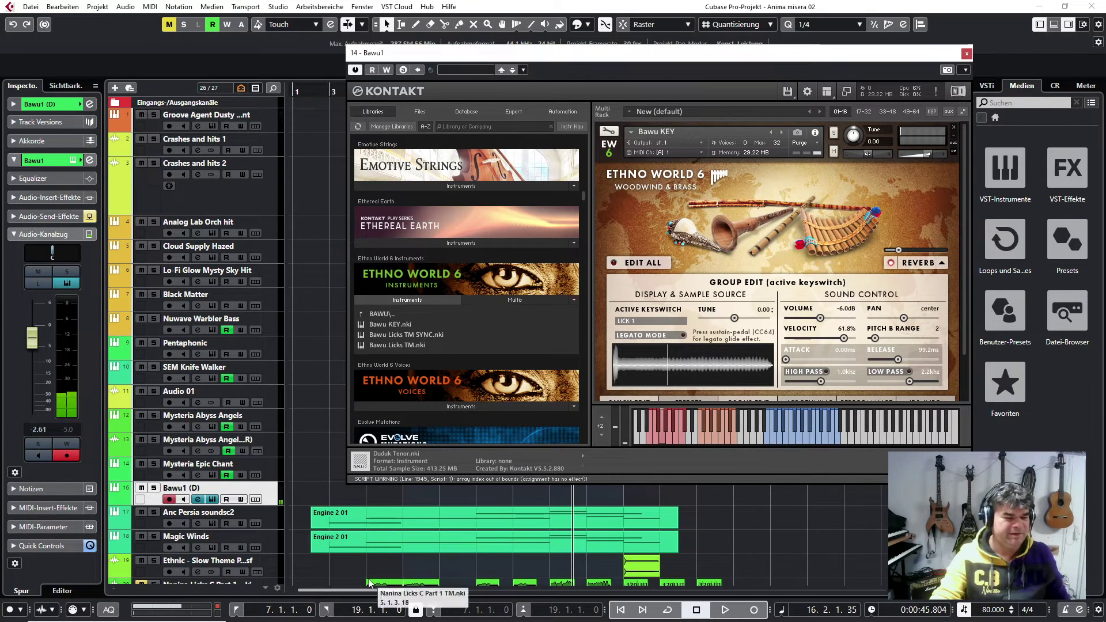
Enable monitoring on the Bawu1 (D) track and record a take with Bawu KEY from the left locator at bar 7 to about bar 16
{"action": "left_click", "coordinate": [239, 609]}
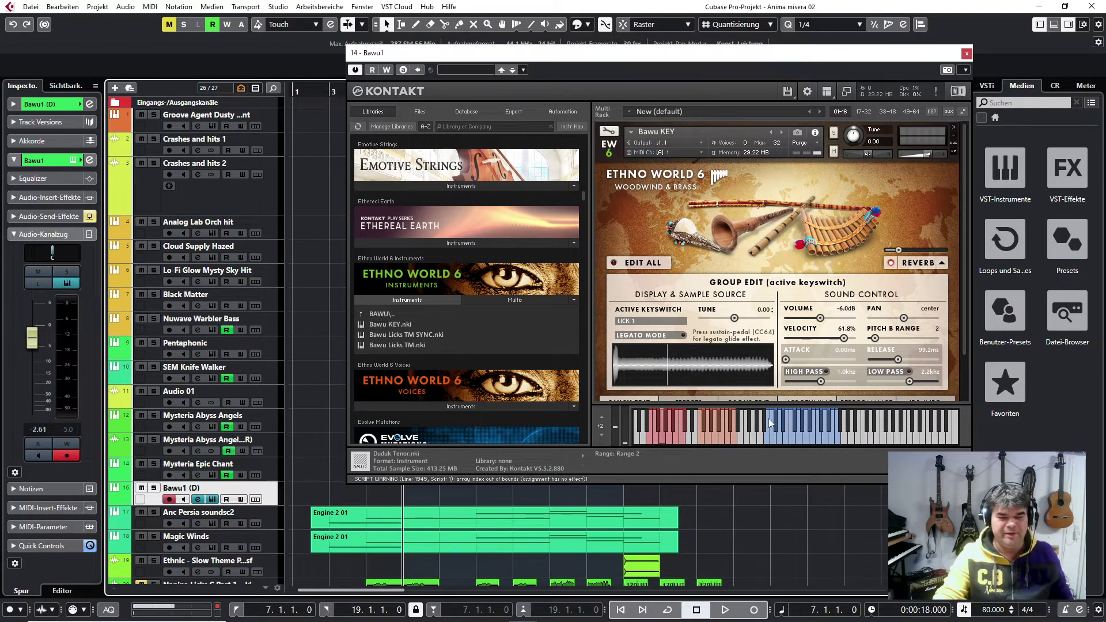
{"action": "left_click", "coordinate": [183, 499]}
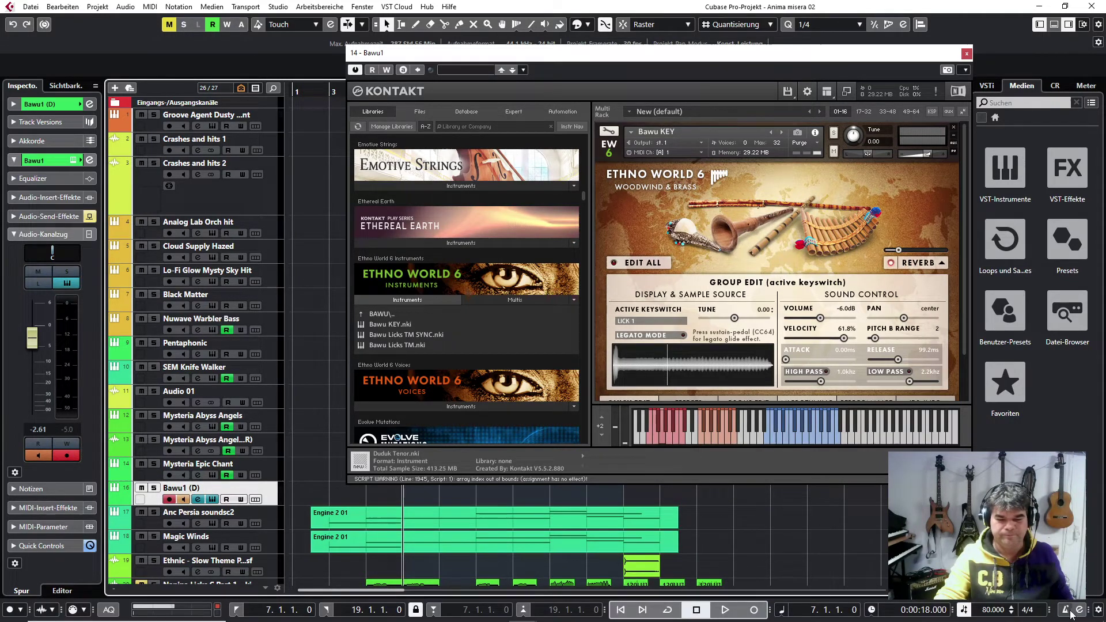
{"action": "left_click", "coordinate": [755, 611]}
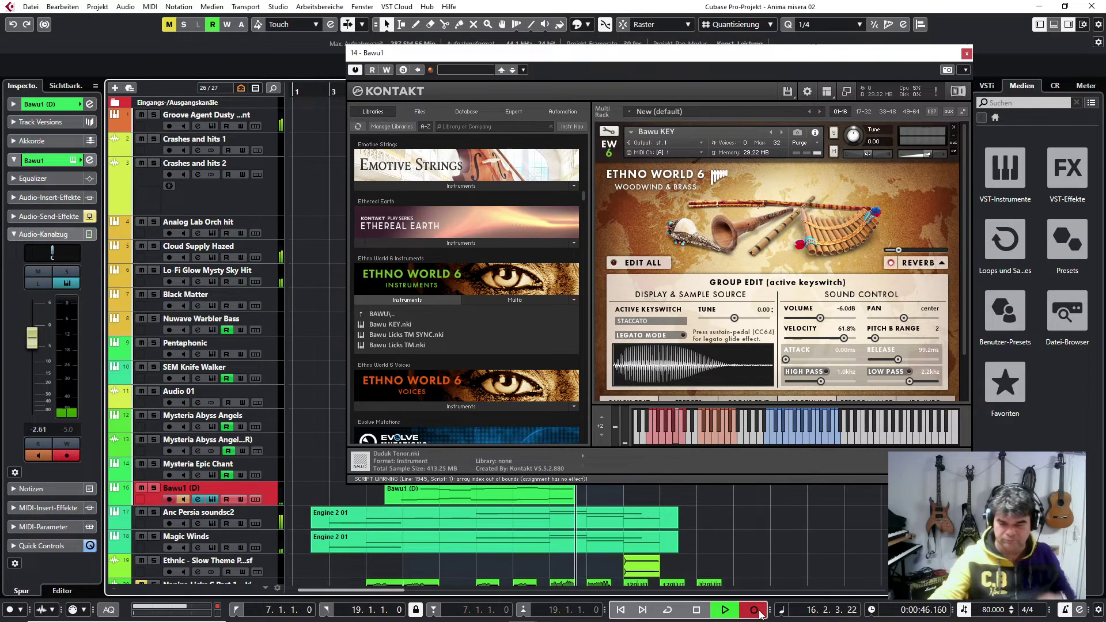
{"action": "key", "text": "space"}
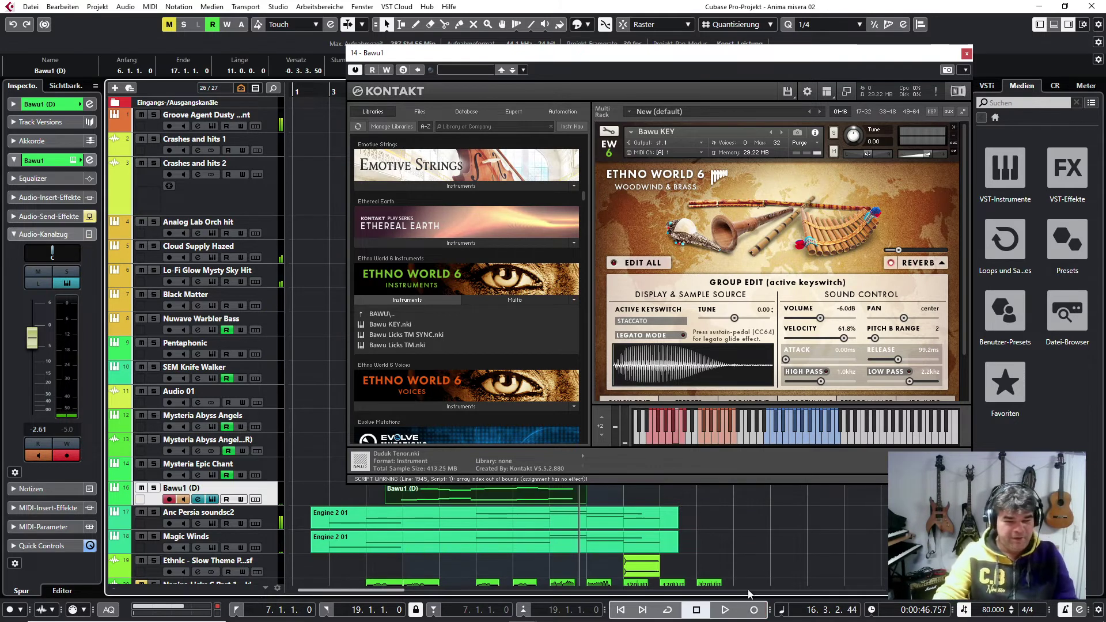
Play back the recorded Bawu take from bar 7 and delete its part from the Bawu1 (D) track
{"action": "left_click", "coordinate": [490, 512]}
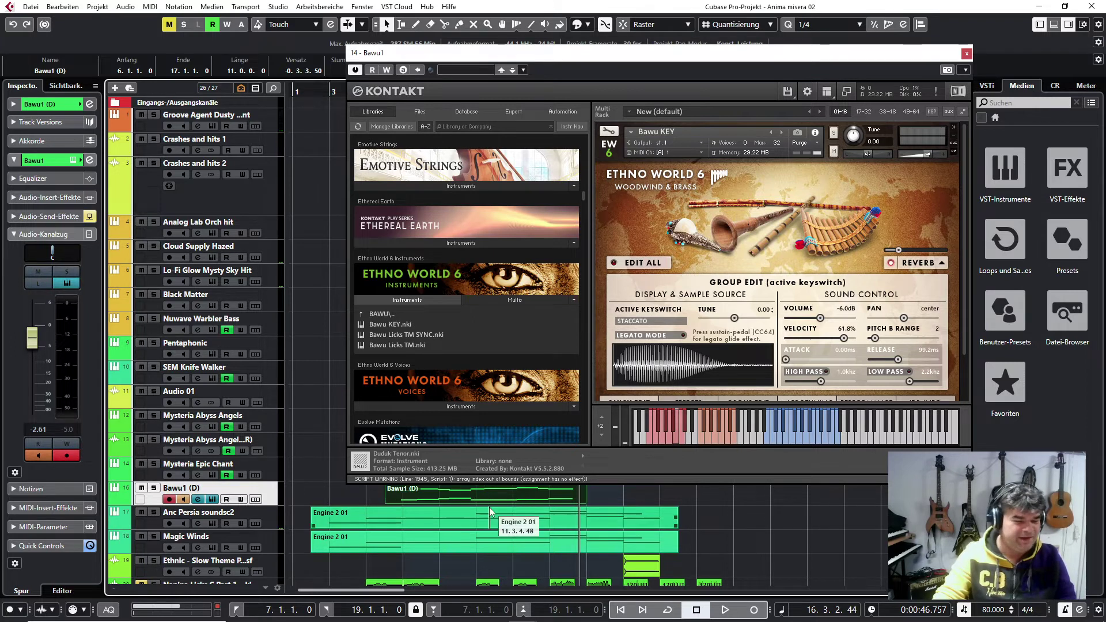
{"action": "left_click_drag", "start_coordinate": [547, 59], "coordinate": [674, 58]}
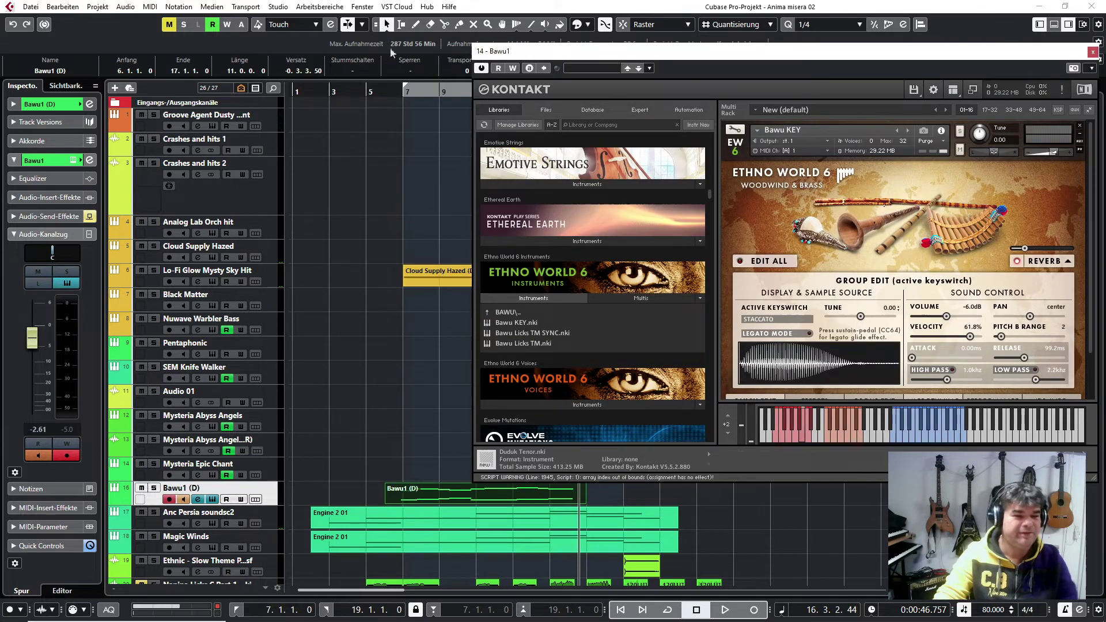
{"action": "double_click", "coordinate": [406, 92]}
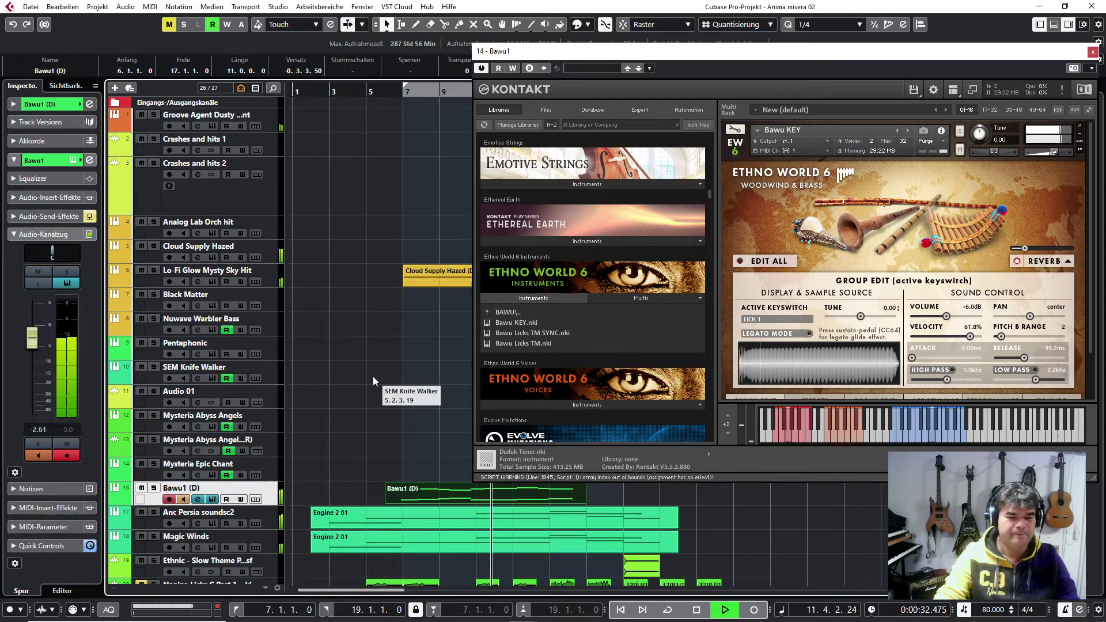
{"action": "key", "text": "space"}
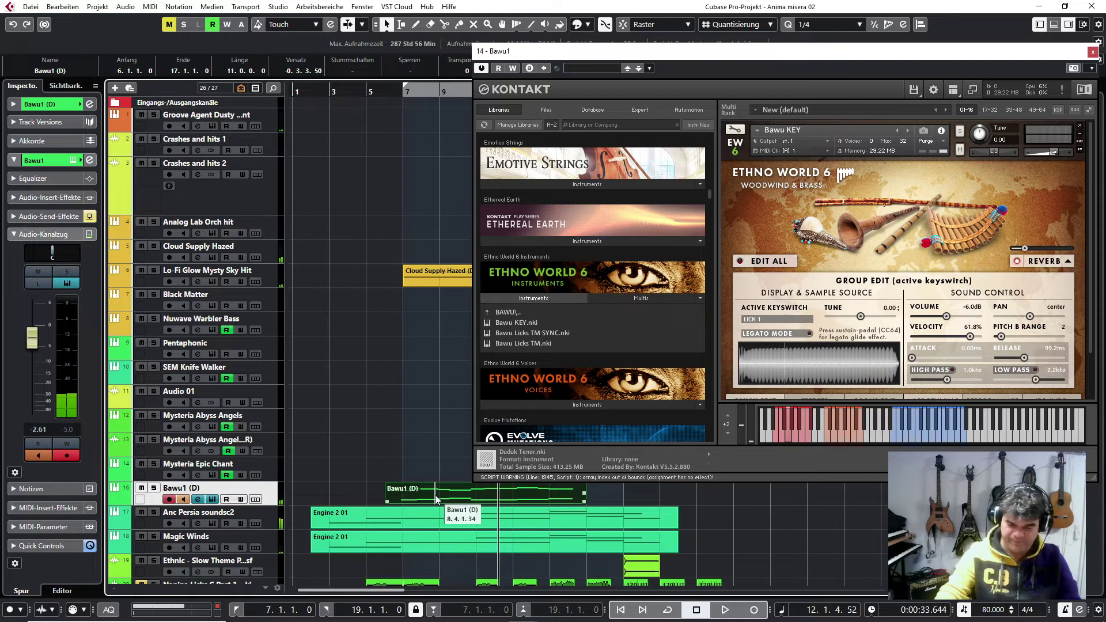
{"action": "key", "text": "Delete"}
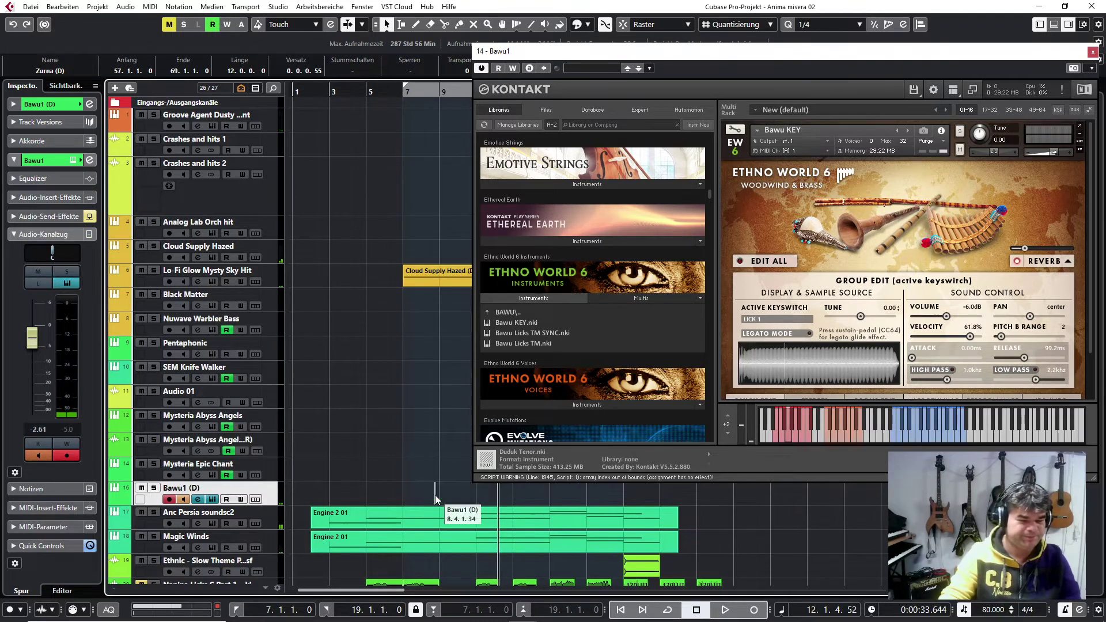
Replace Bawu KEY with Bawu Licks TM SYNC from the Ethno World 6 Instruments library in the Kontakt rack
{"action": "left_click_drag", "start_coordinate": [752, 50], "coordinate": [587, 34]}
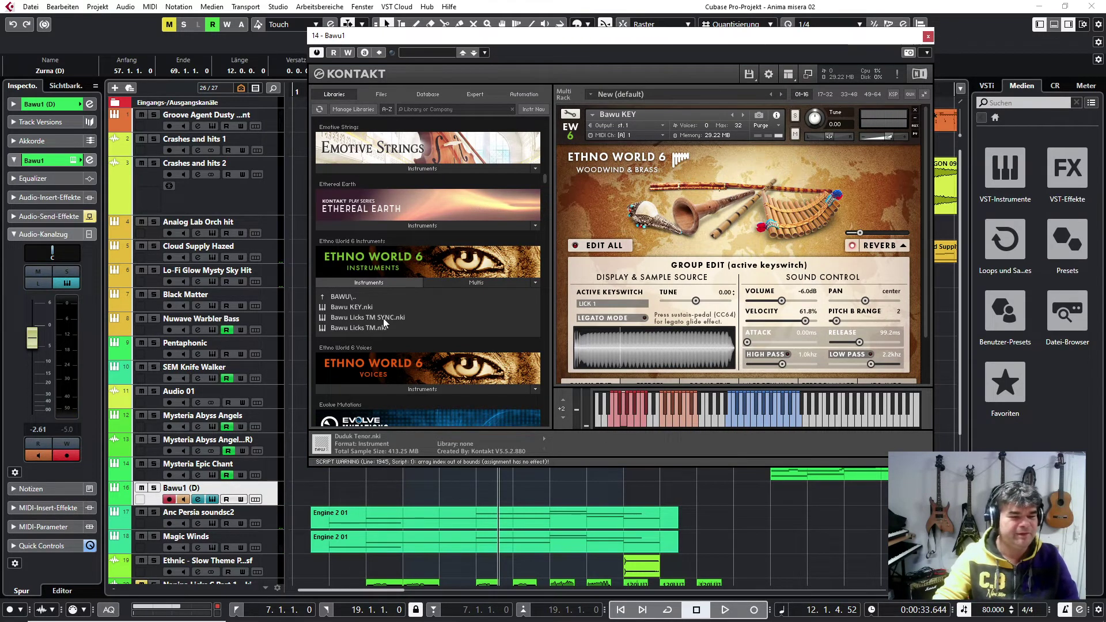
{"action": "left_click_drag", "start_coordinate": [364, 317], "coordinate": [596, 189]}
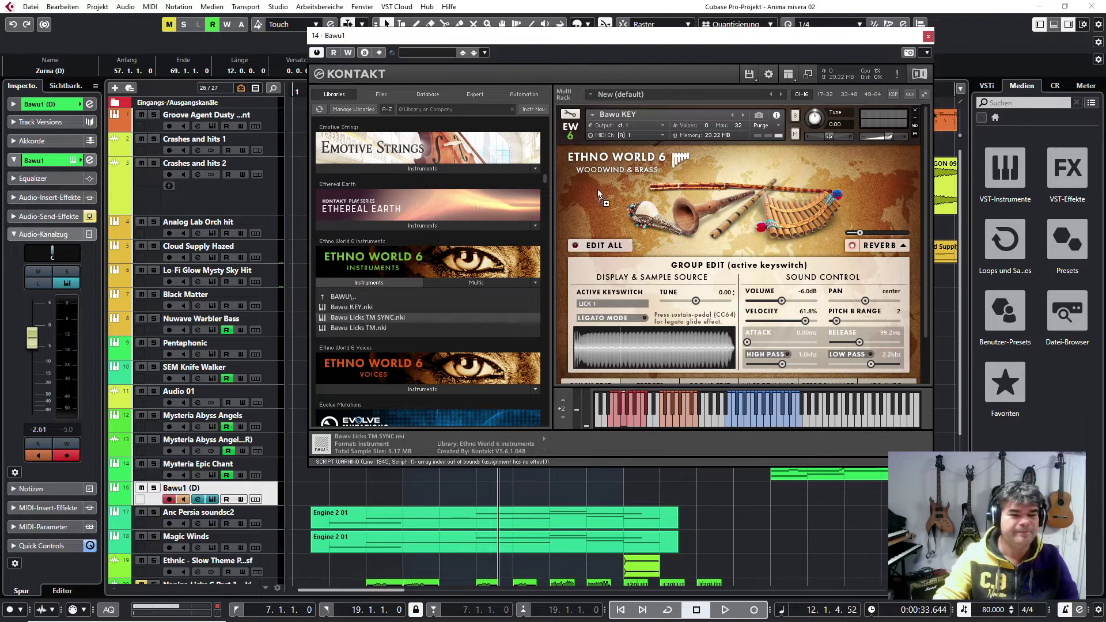
{"action": "left_click_drag", "start_coordinate": [651, 110], "coordinate": [649, 113]}
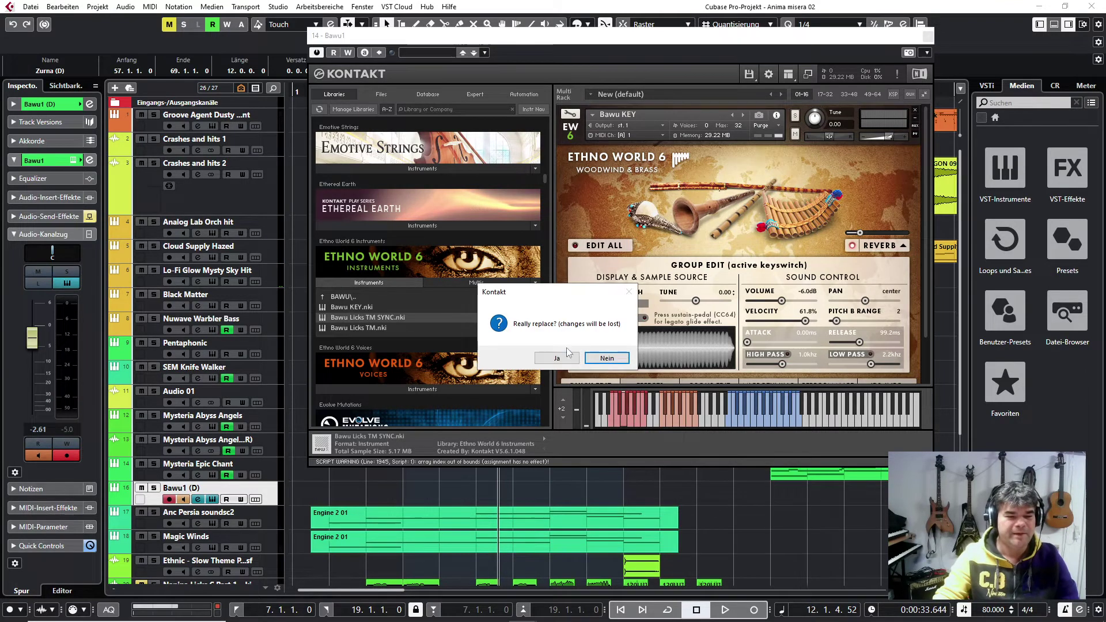
{"action": "left_click", "coordinate": [563, 358]}
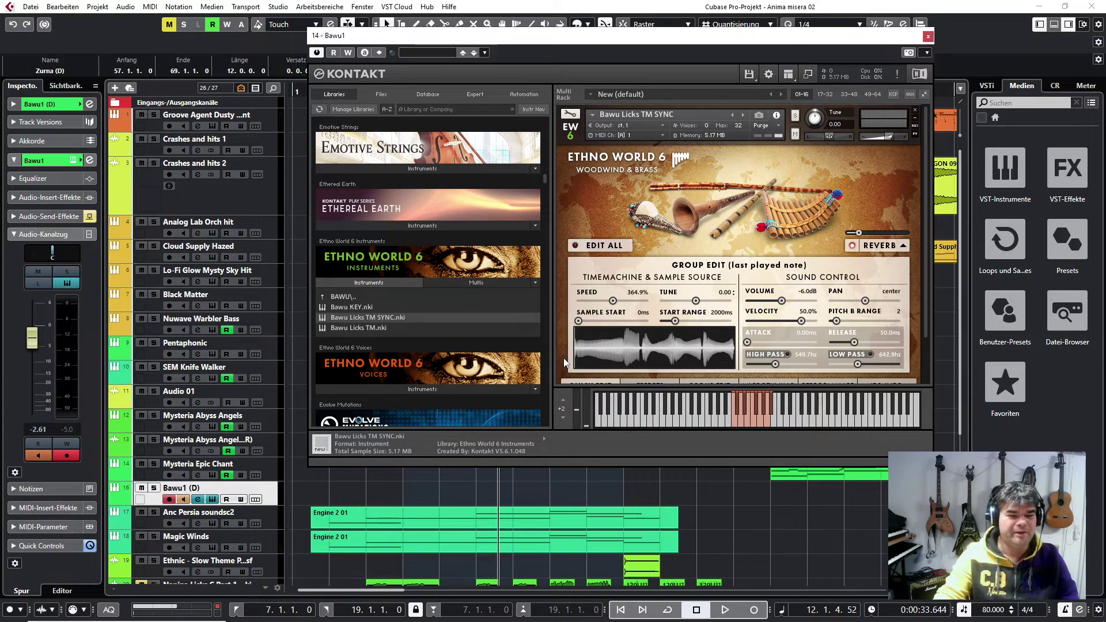
{"action": "left_click_drag", "start_coordinate": [539, 42], "coordinate": [570, 40]}
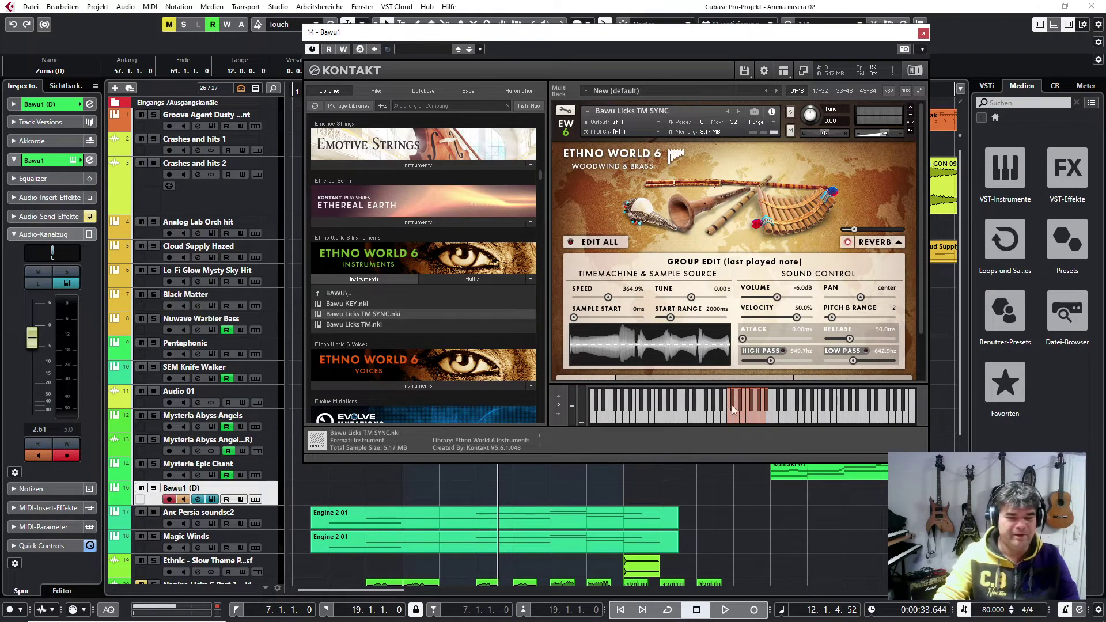
{"action": "left_click_drag", "start_coordinate": [644, 39], "coordinate": [545, 50]}
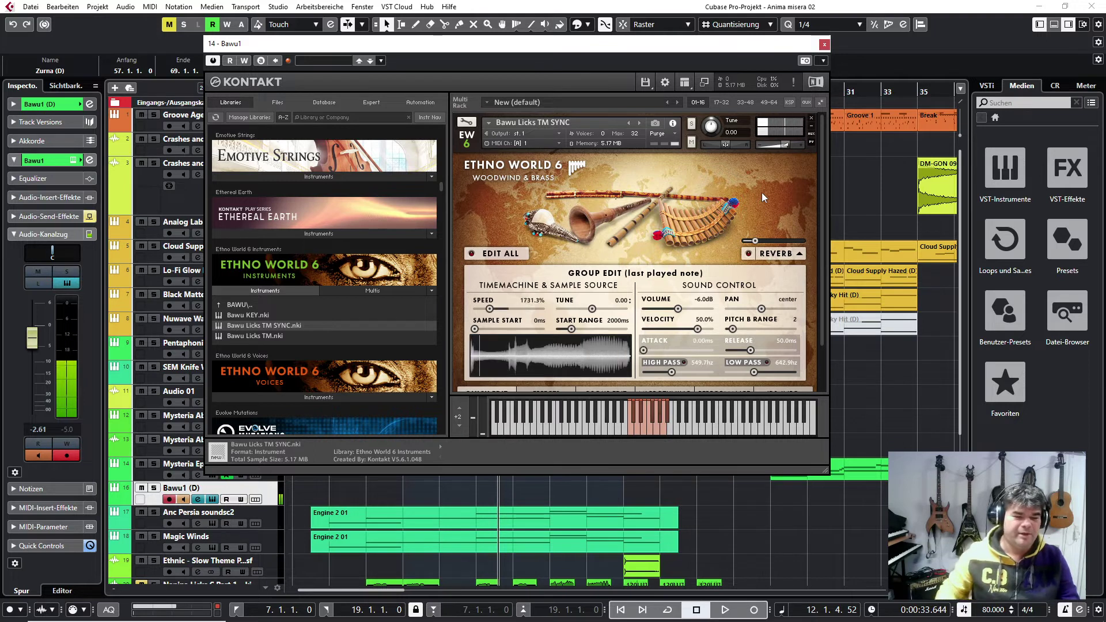
{"action": "mouse_move", "coordinate": [364, 619]}
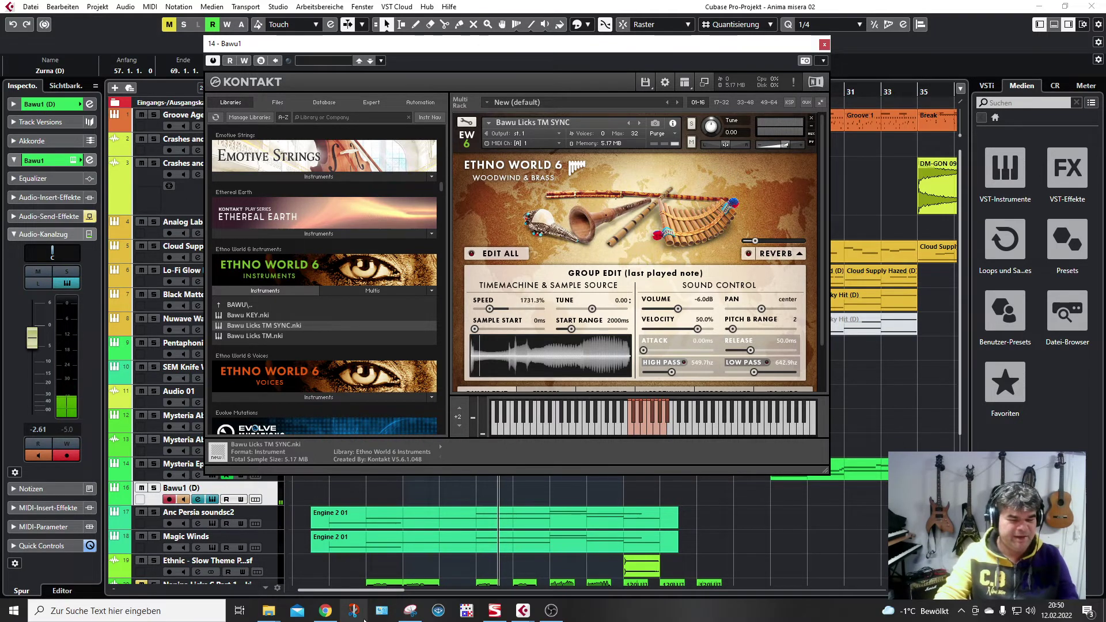
{"action": "left_click", "coordinate": [410, 615]}
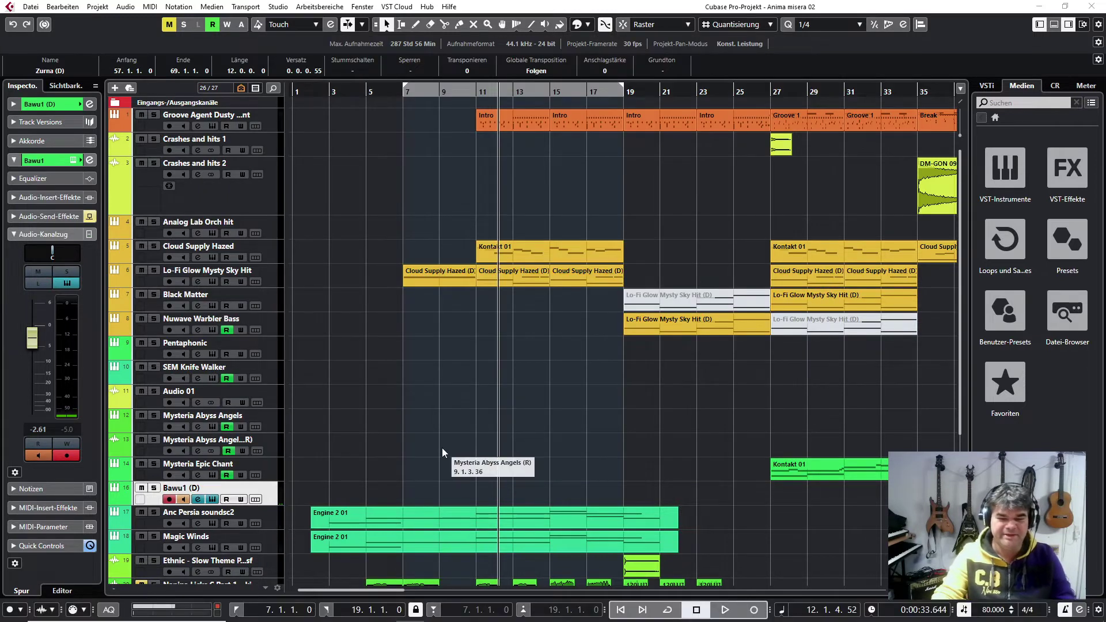
{"action": "key", "text": "alt+Tab"}
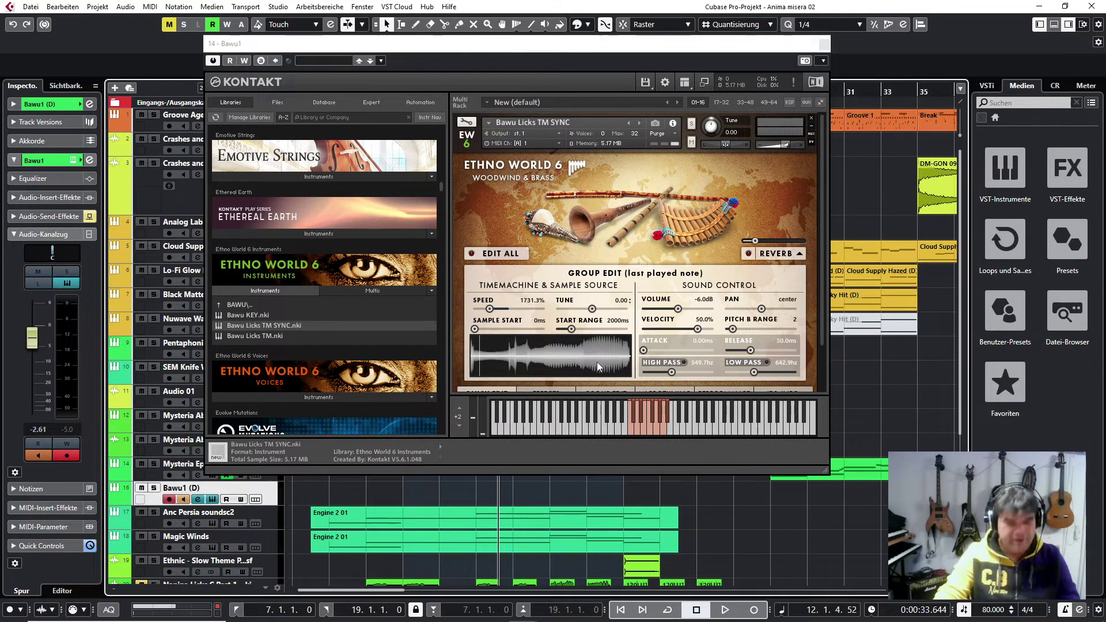
Record a take with the Bawu Licks TM SYNC patch on the Bawu1 (D) track from bar 7 to about bar 19
{"action": "left_click", "coordinate": [237, 611]}
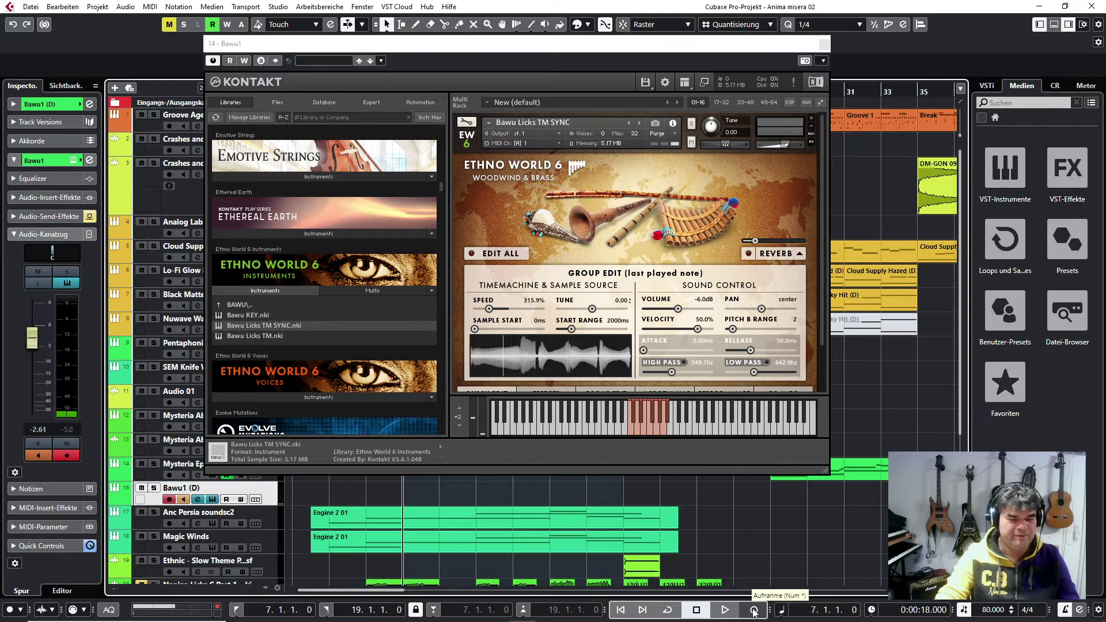
{"action": "left_click", "coordinate": [753, 610]}
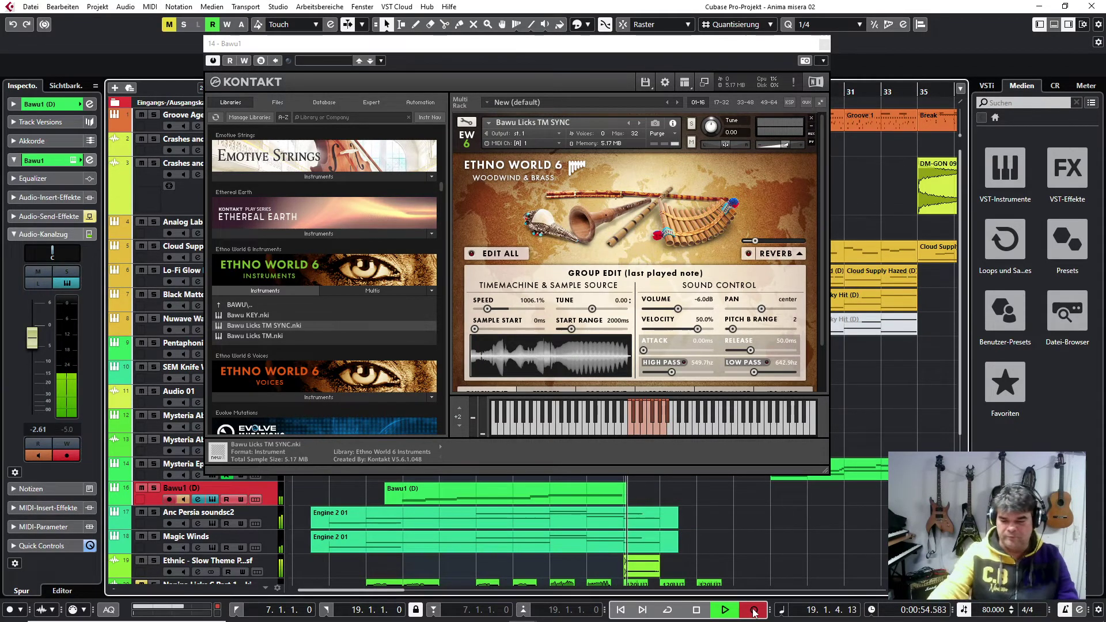
{"action": "left_click", "coordinate": [753, 610]}
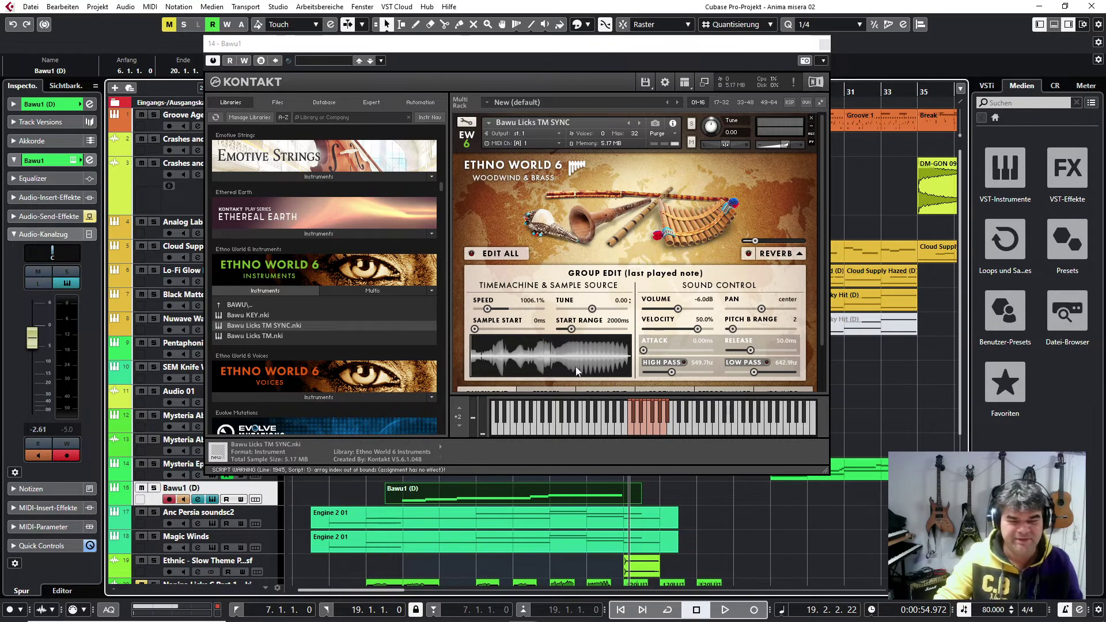
Open the IDB-Info page of the Bawu Licks TM SYNC patch to read the notes on the TM SYNC and TM patches
{"action": "scroll", "coordinate": [656, 305], "scroll_direction": "down", "scroll_amount": 1}
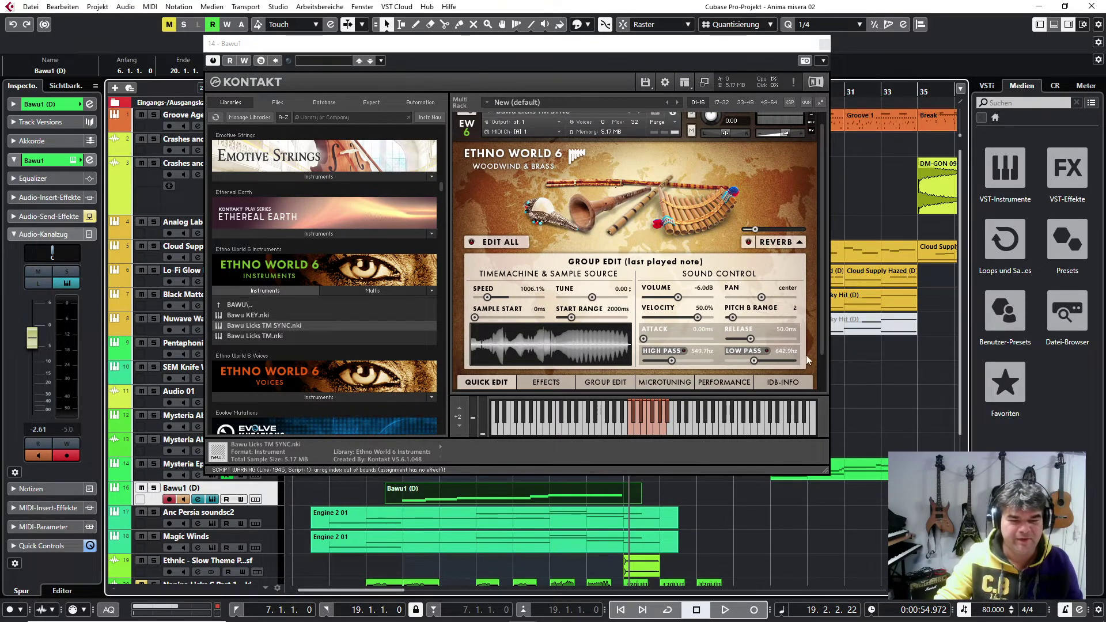
{"action": "left_click", "coordinate": [792, 382]}
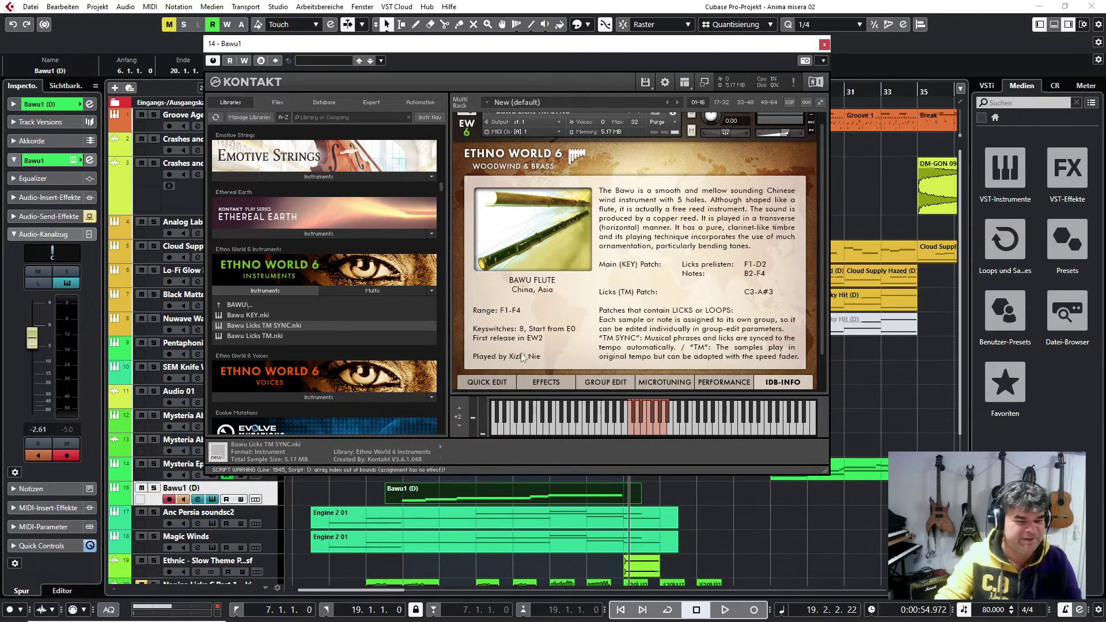
Return the patch to its Quick Edit page, open the Bawu1 (D) take in the Key Editor, and move the Kontakt window off the notes
{"action": "left_click", "coordinate": [484, 383]}
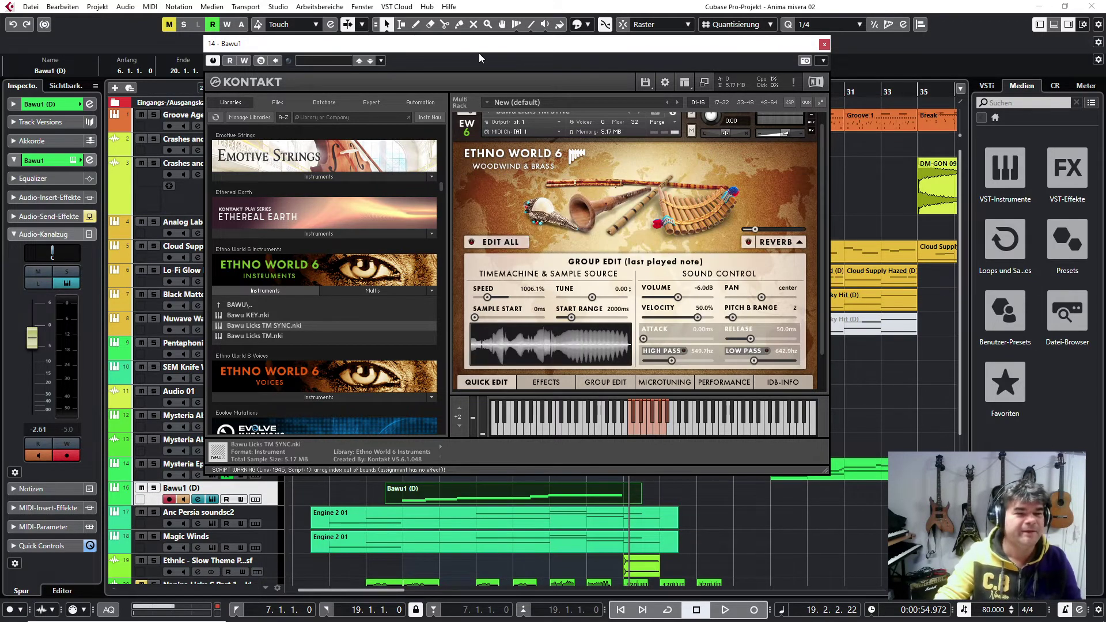
{"action": "key", "text": "KP_1"}
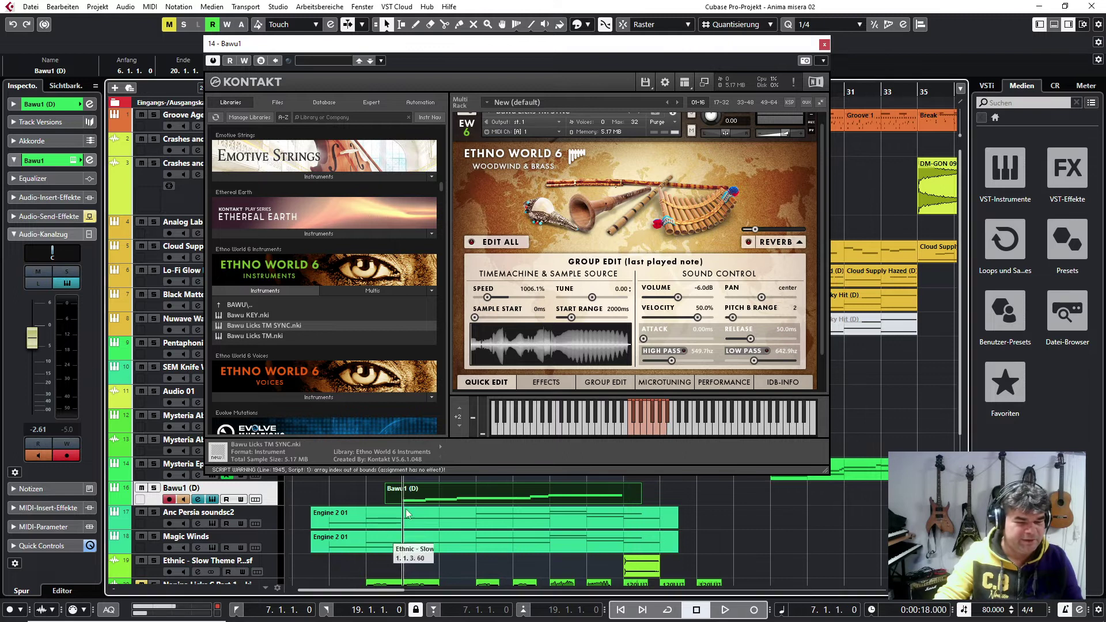
{"action": "double_click", "coordinate": [448, 494]}
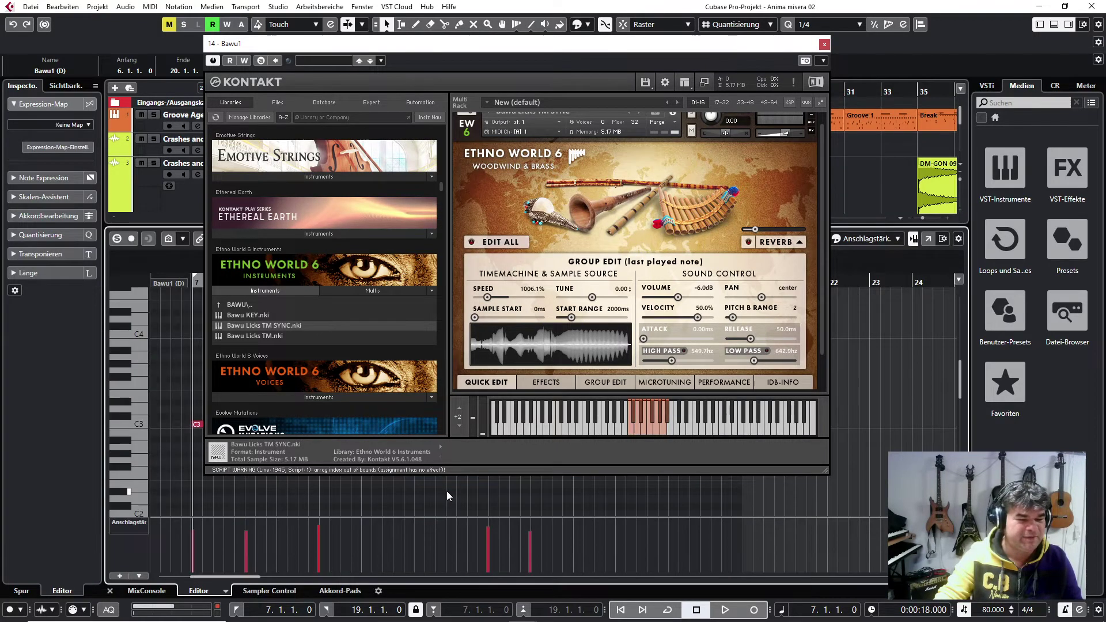
{"action": "key", "text": "super+shift+s"}
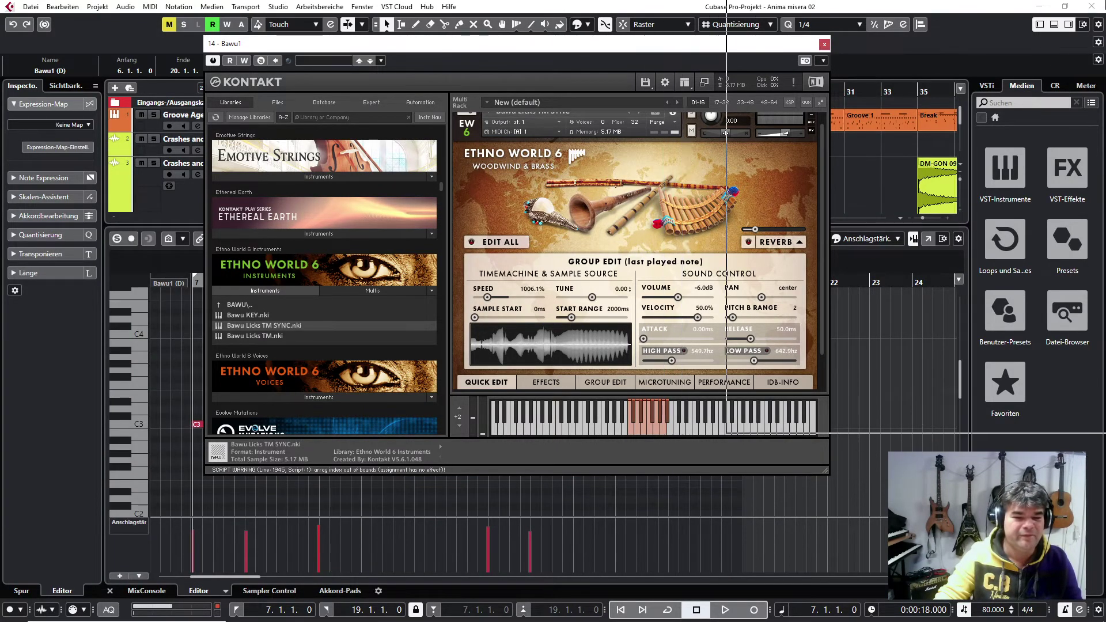
{"action": "left_click", "coordinate": [726, 433]}
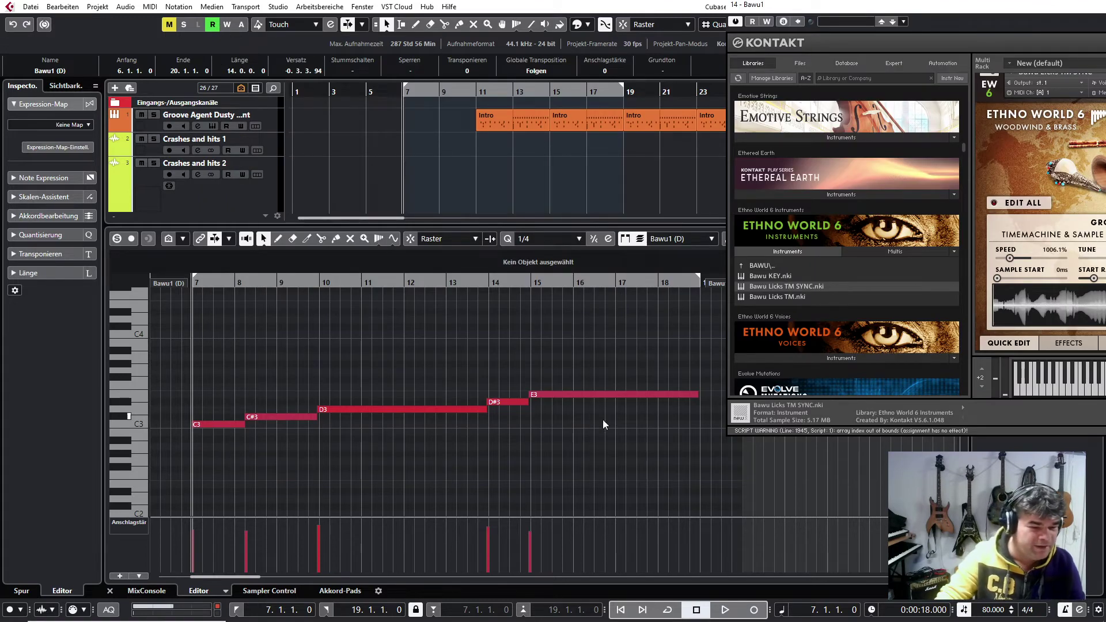
Select all notes of the Bawu take and quantize their starts to 1/4 with the Quantize Panel (Quantisierungsfeld)
{"action": "left_click_drag", "start_coordinate": [214, 373], "coordinate": [623, 460]}
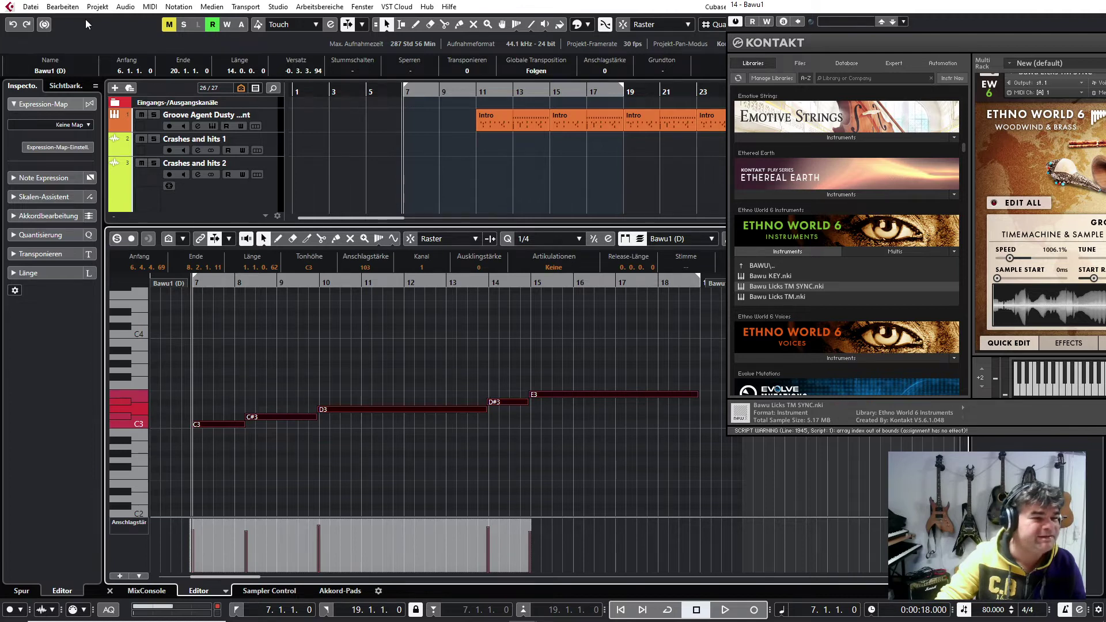
{"action": "left_click", "coordinate": [62, 6]}
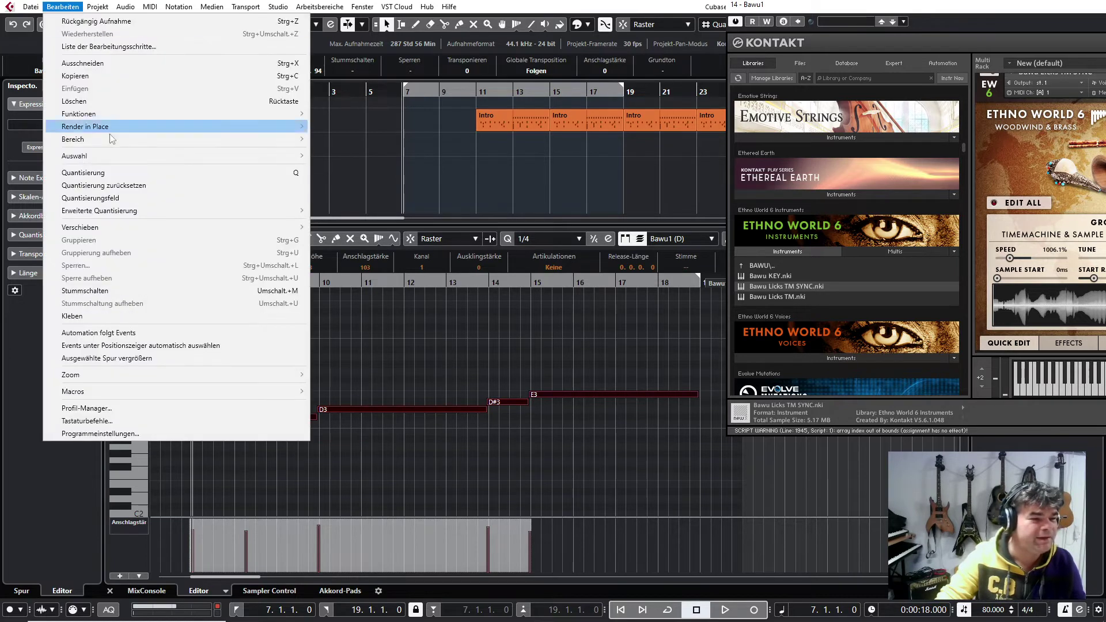
{"action": "left_click", "coordinate": [111, 198]}
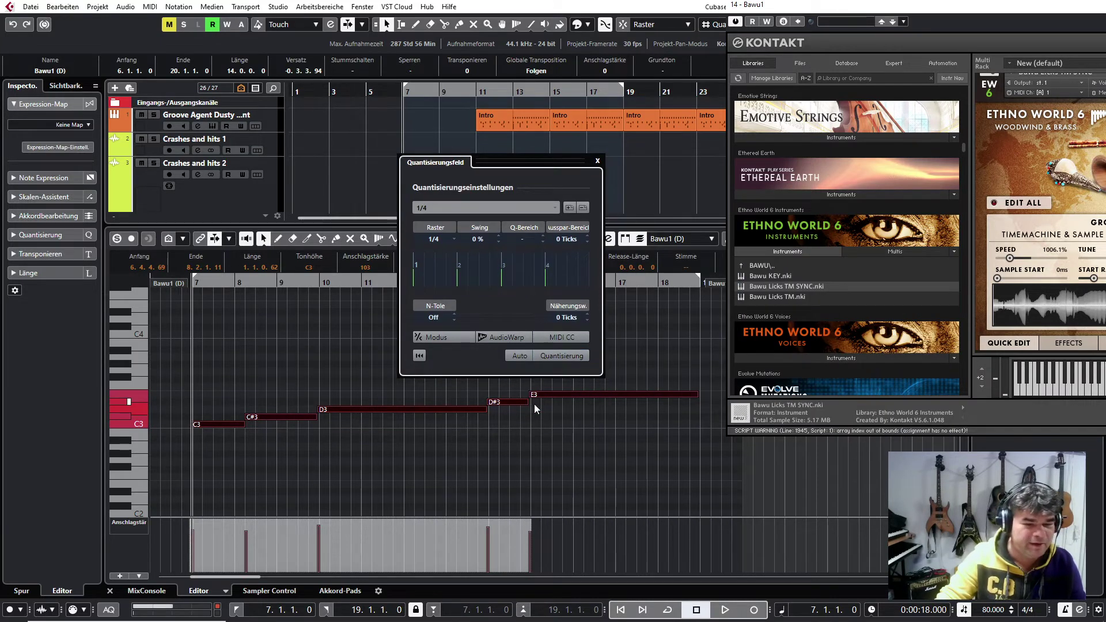
{"action": "left_click", "coordinate": [567, 357]}
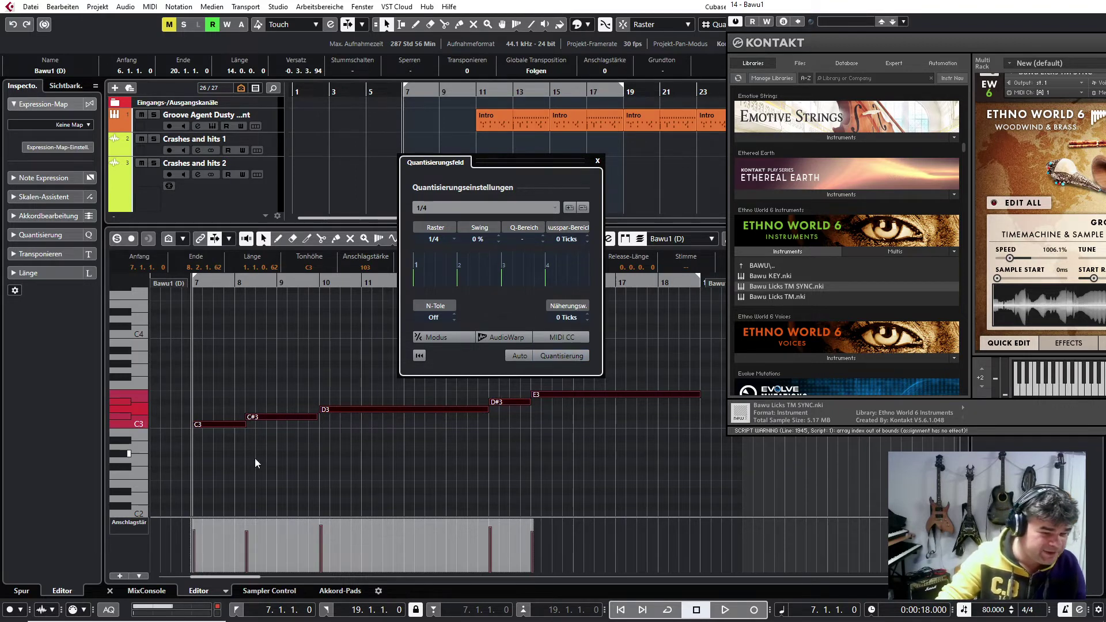
Shift the C#3 note earlier to bar 8 and quantize its start to the 1/4 grid
{"action": "key", "text": "ctrl+a"}
{"action": "left_click_drag", "start_coordinate": [245, 423], "coordinate": [236, 416]}
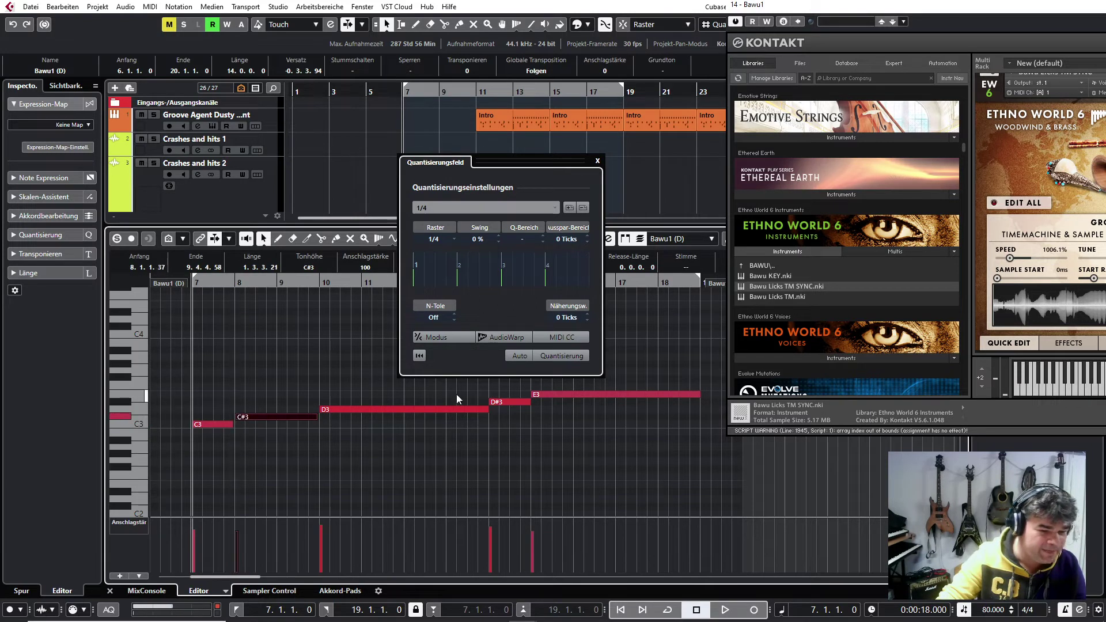
{"action": "left_click", "coordinate": [556, 356]}
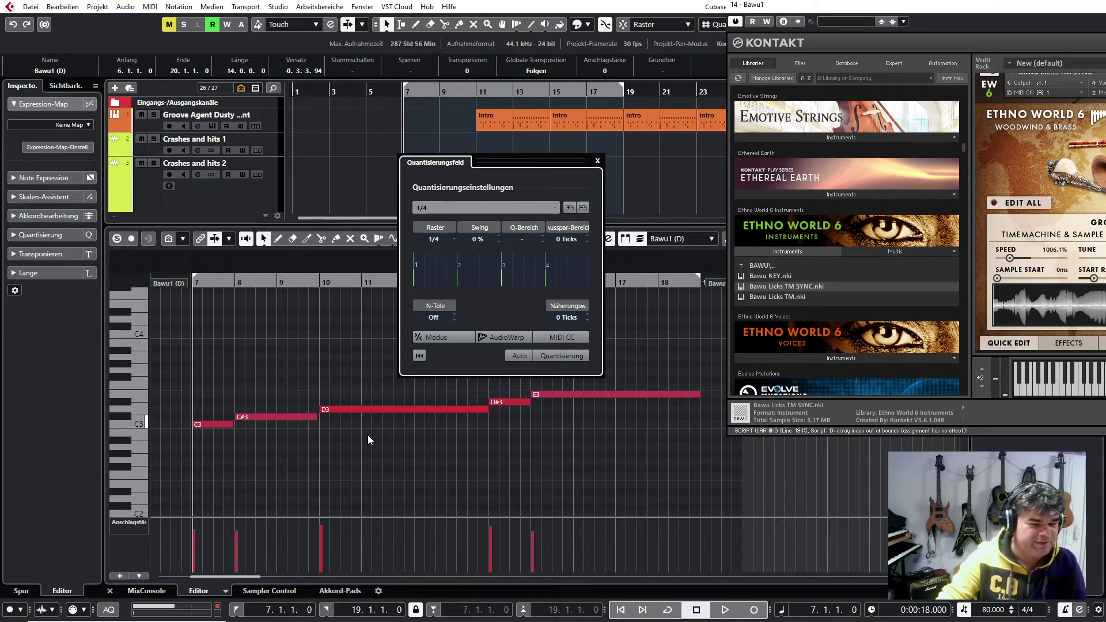
Quantize the lengths of the MIDI notes with the advanced quantize functions and close the Quantize Panel
{"action": "left_click", "coordinate": [63, 6]}
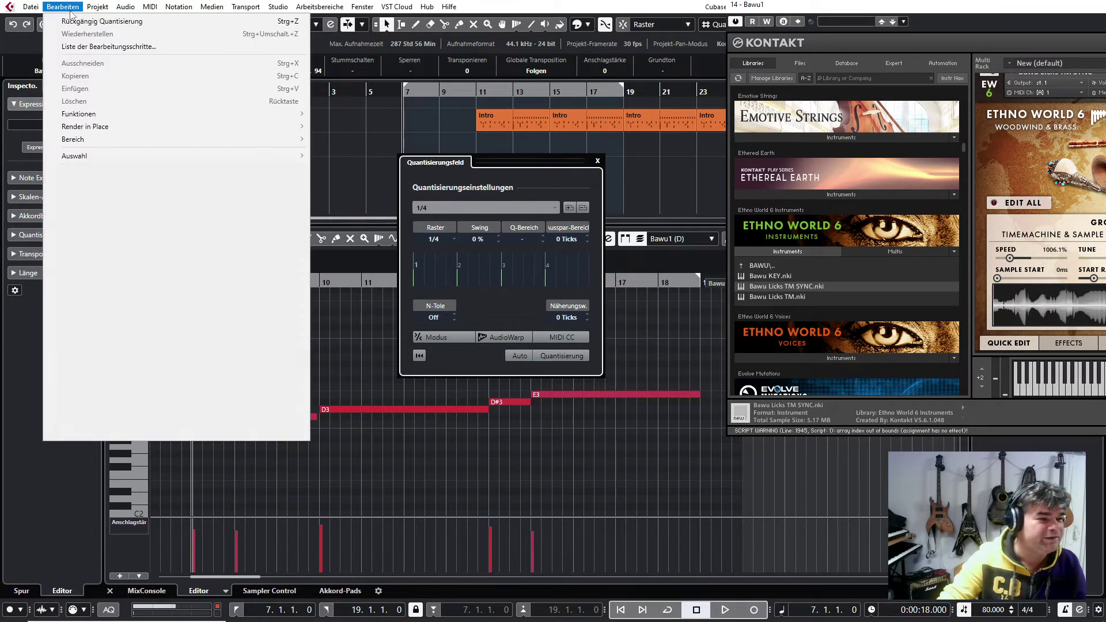
{"action": "mouse_move", "coordinate": [132, 216]}
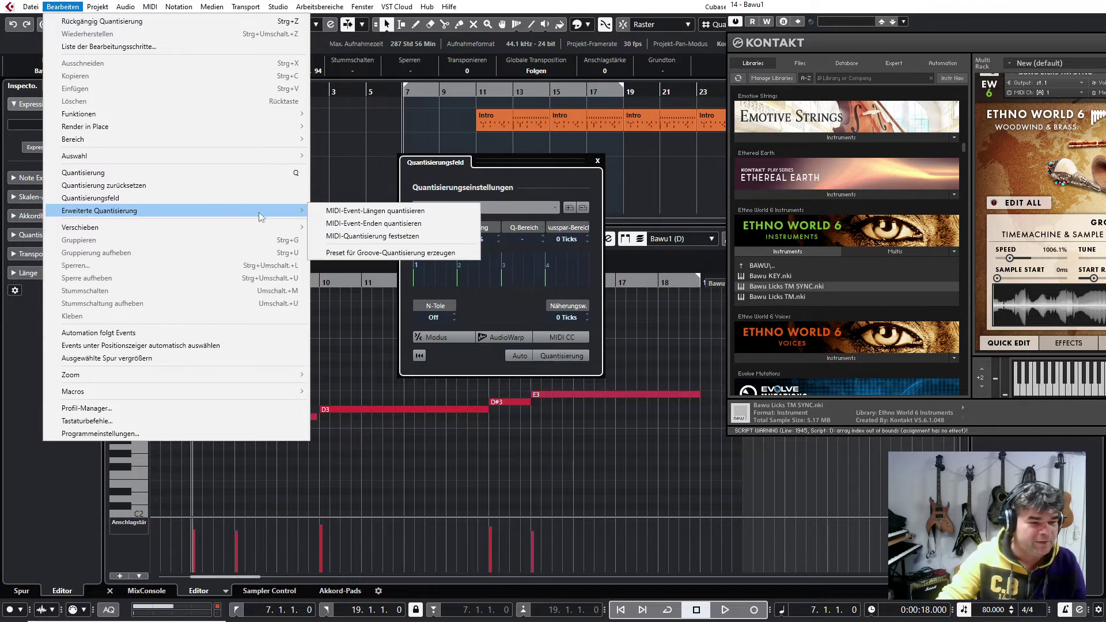
{"action": "left_click", "coordinate": [335, 217]}
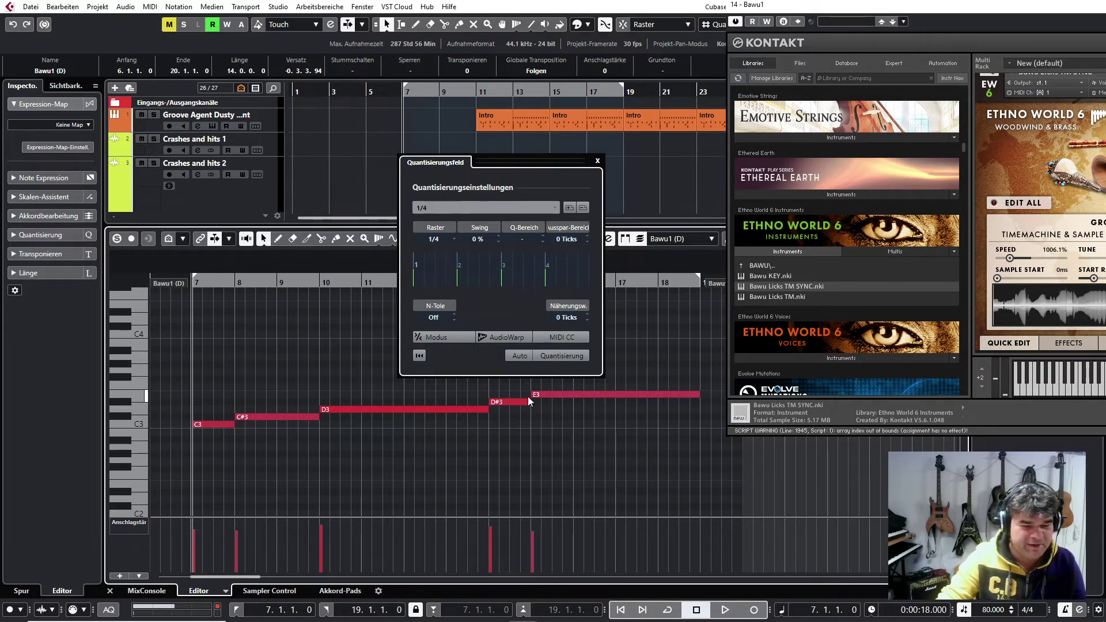
{"action": "left_click", "coordinate": [597, 160]}
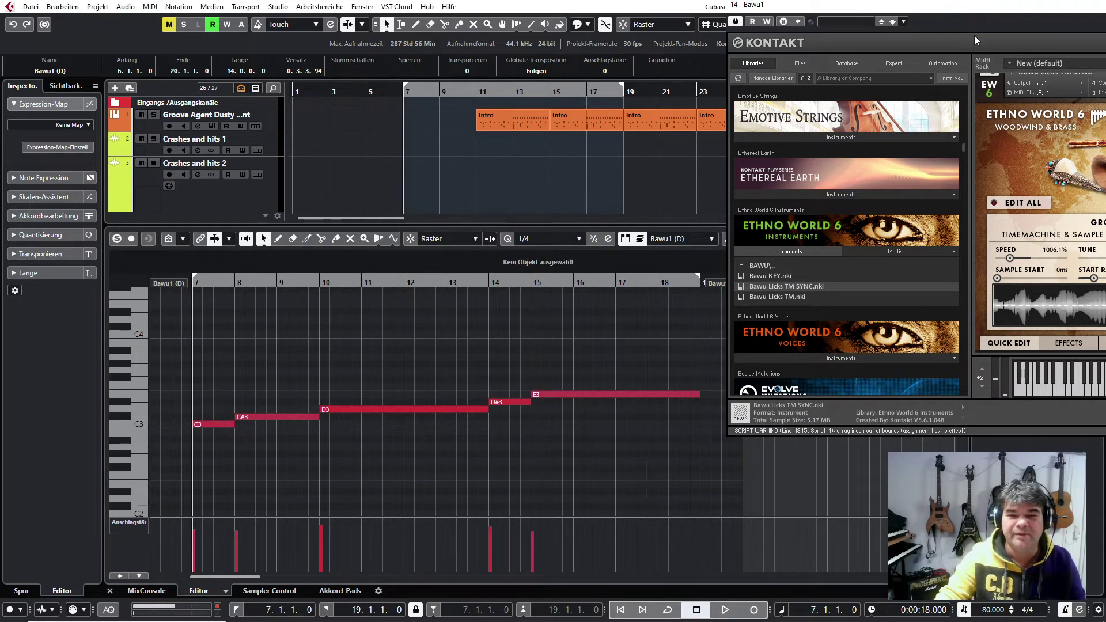
Rearrange the Kontakt window and editor panes to show patch and notes together, and play the quantized take from bar 7
{"action": "left_click_drag", "start_coordinate": [1100, 23], "coordinate": [1002, 22]}
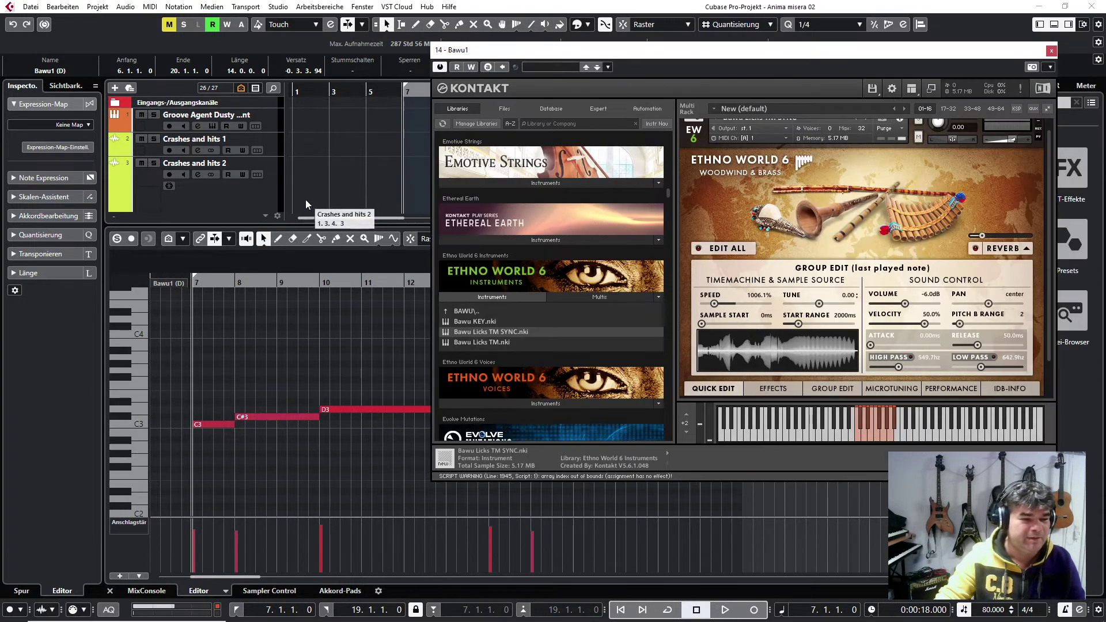
{"action": "left_click_drag", "start_coordinate": [294, 225], "coordinate": [294, 284]}
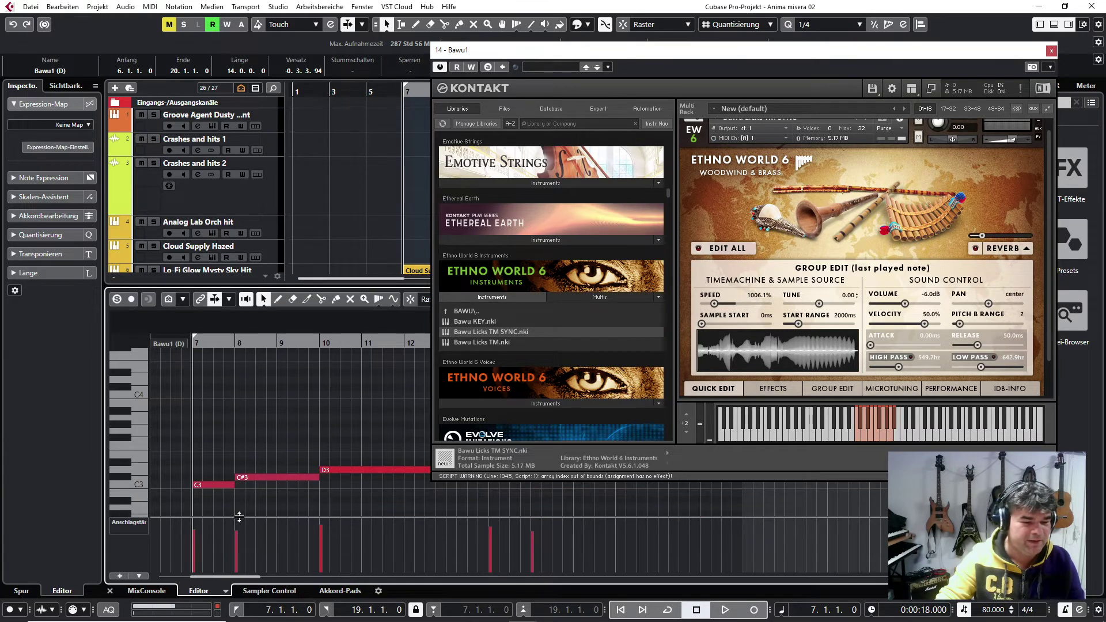
{"action": "left_click_drag", "start_coordinate": [245, 519], "coordinate": [225, 547]}
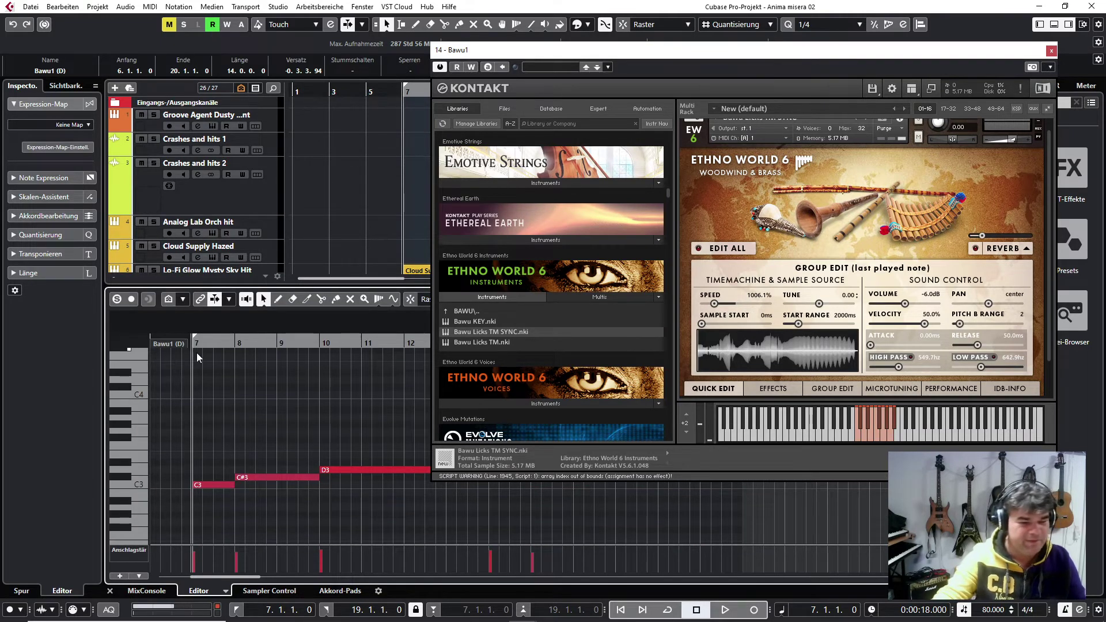
{"action": "key", "text": "space"}
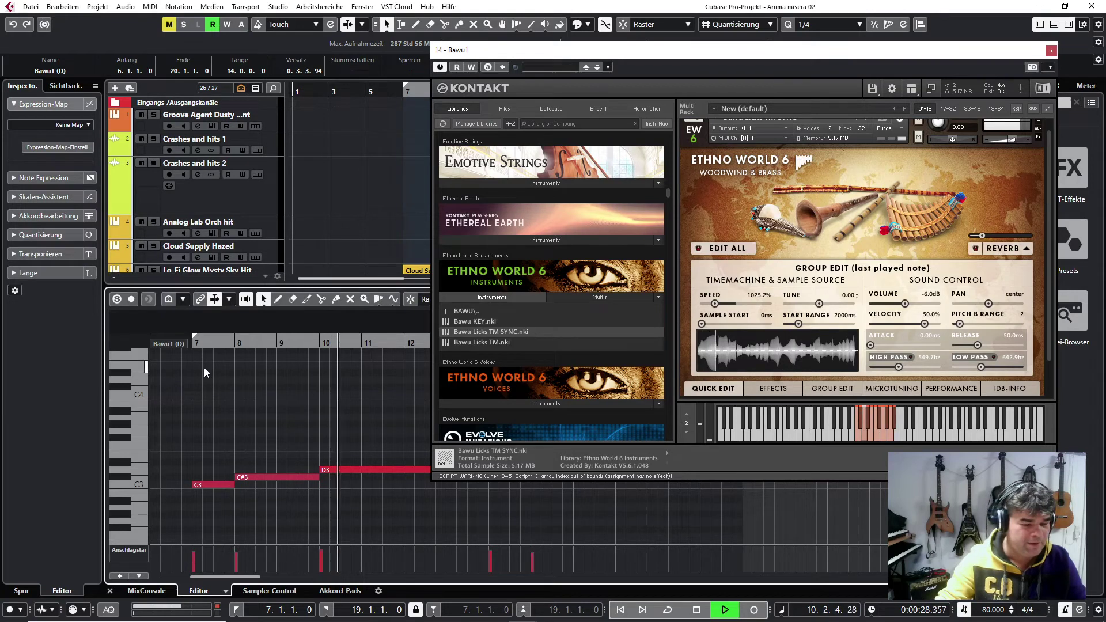
{"action": "key", "text": "space"}
Select the C#3 note at bar 8 and set the Speed of its lick to 537.0% in Kontakt's Group Edit section
{"action": "left_click", "coordinate": [306, 344]}
{"action": "left_click", "coordinate": [270, 477]}
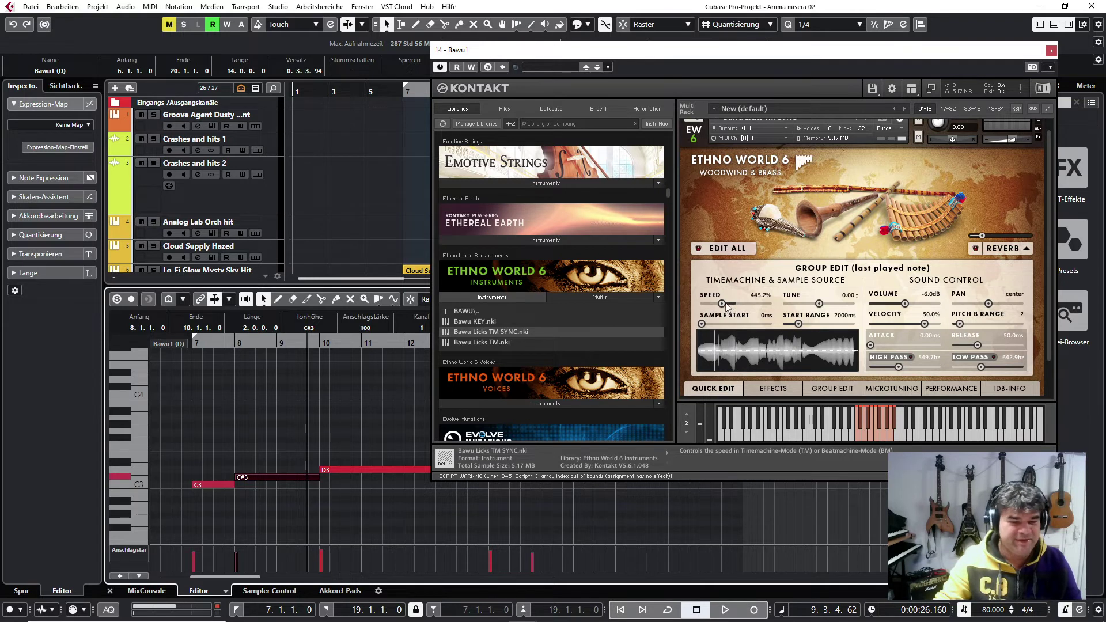
{"action": "scroll", "coordinate": [831, 239], "scroll_direction": "up", "scroll_amount": 1}
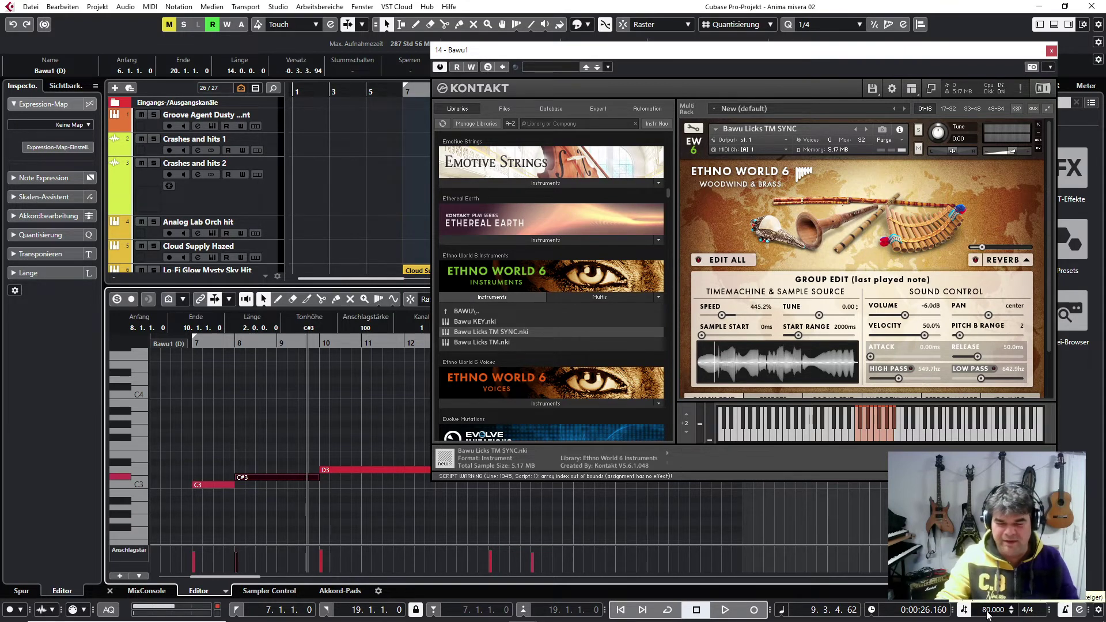
{"action": "scroll", "coordinate": [835, 345], "scroll_direction": "down", "scroll_amount": 2}
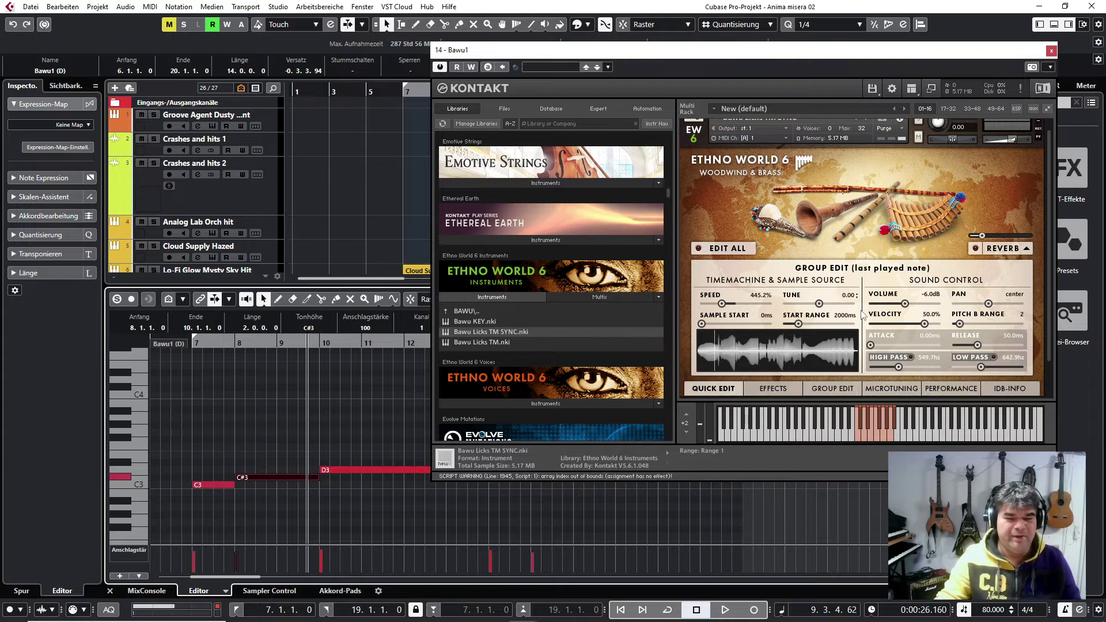
{"action": "scroll", "coordinate": [789, 351], "scroll_direction": "down", "scroll_amount": 1}
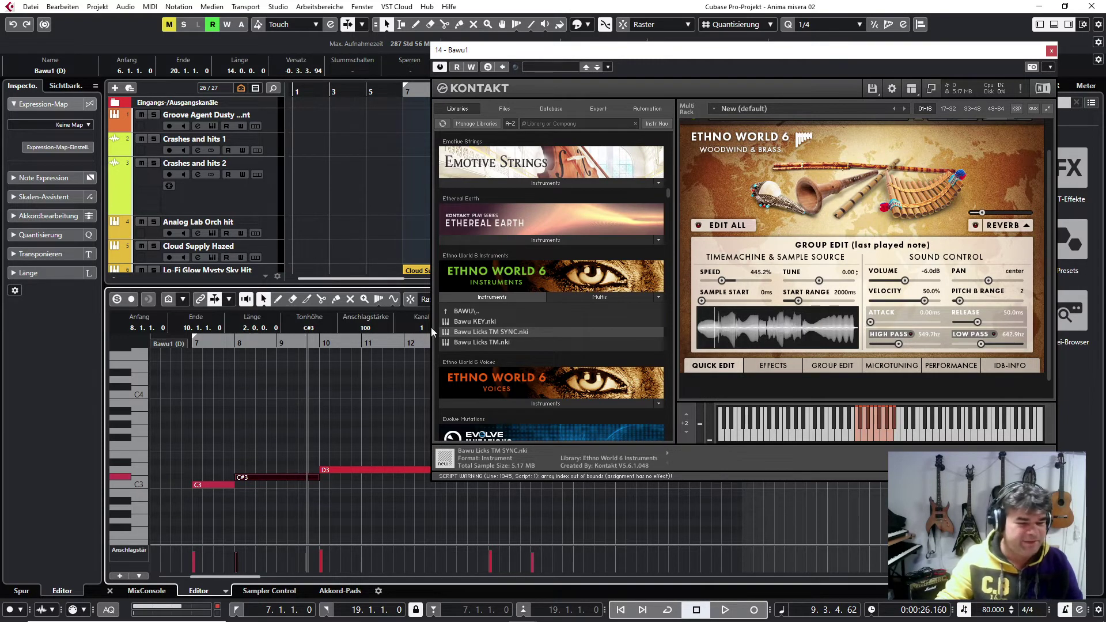
{"action": "left_click", "coordinate": [233, 343]}
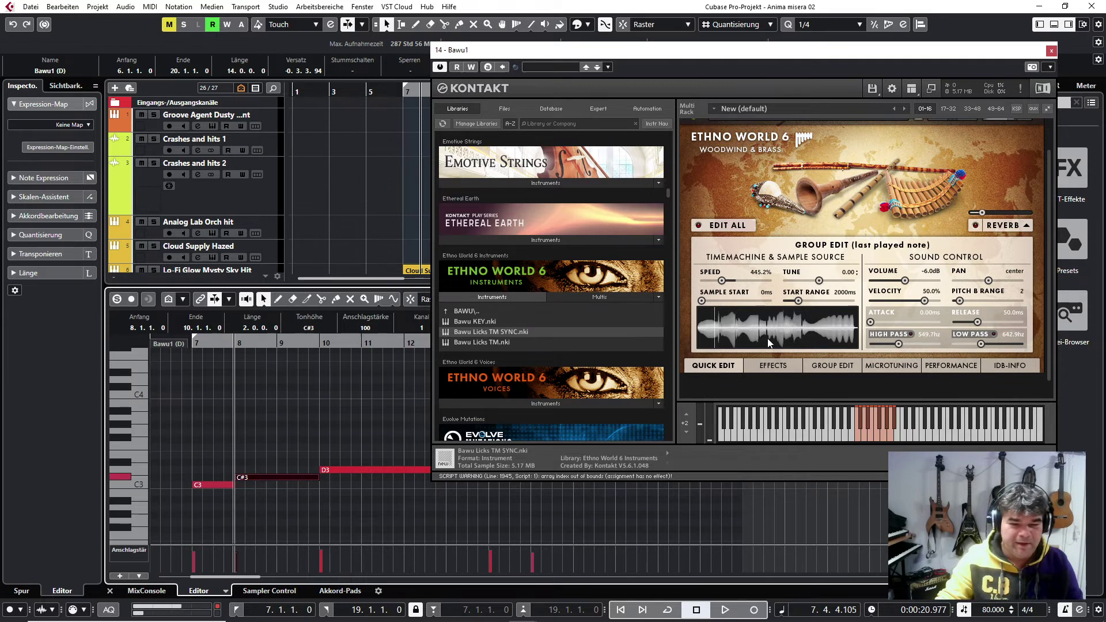
{"action": "left_click", "coordinate": [724, 283]}
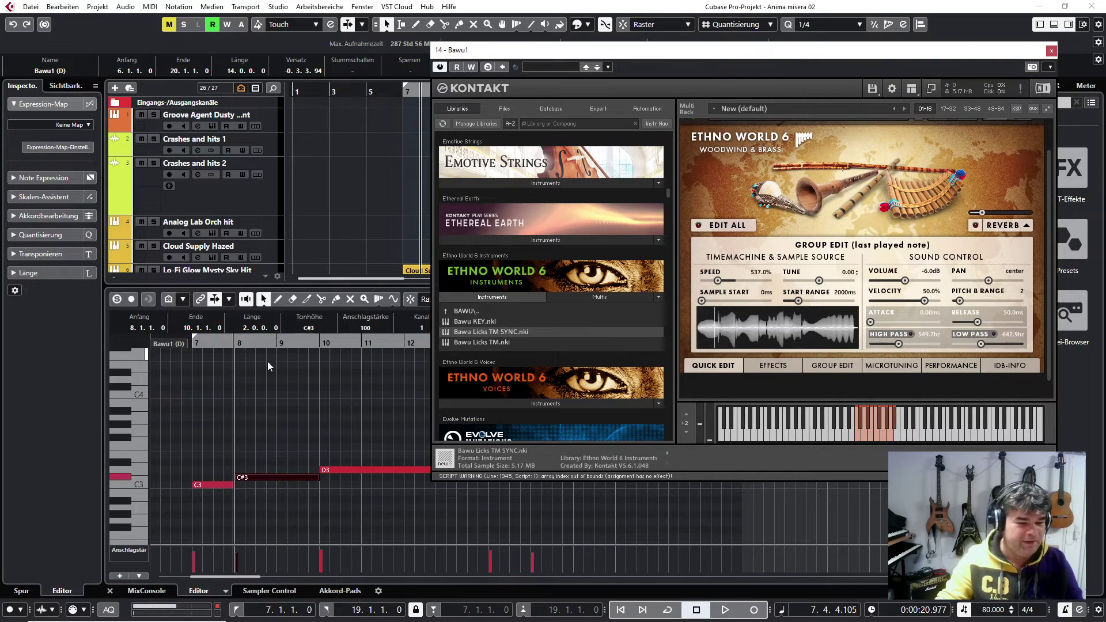
Play the take from the end of the C3 note to bar 10 to hear the C#3 lick at its changed speed
{"action": "left_click", "coordinate": [212, 344]}
{"action": "key", "text": "space"}
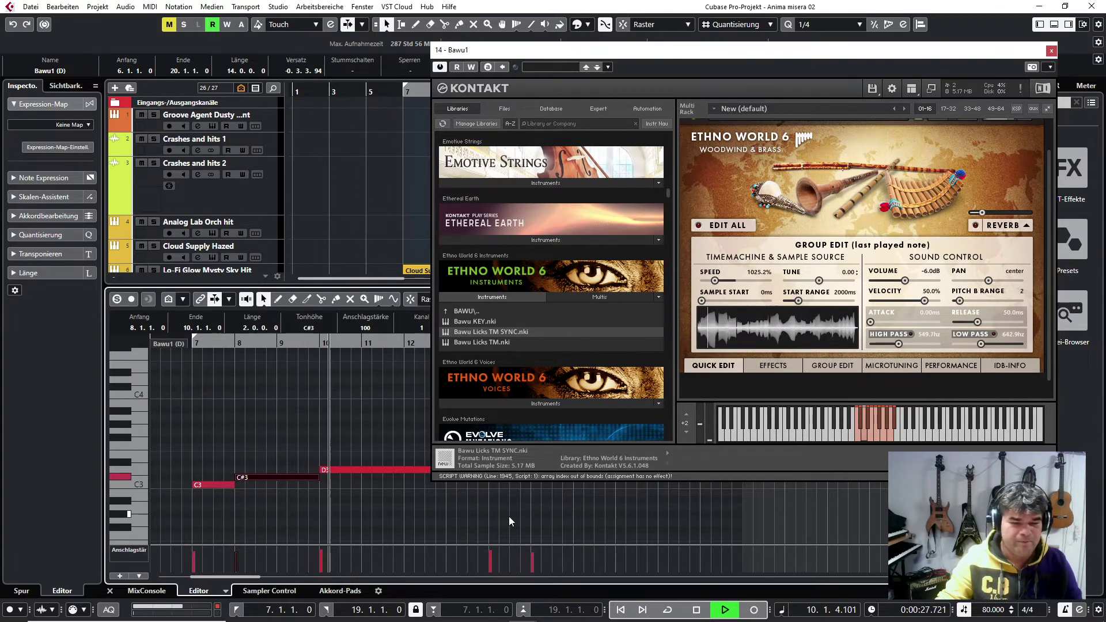
{"action": "key", "text": "space"}
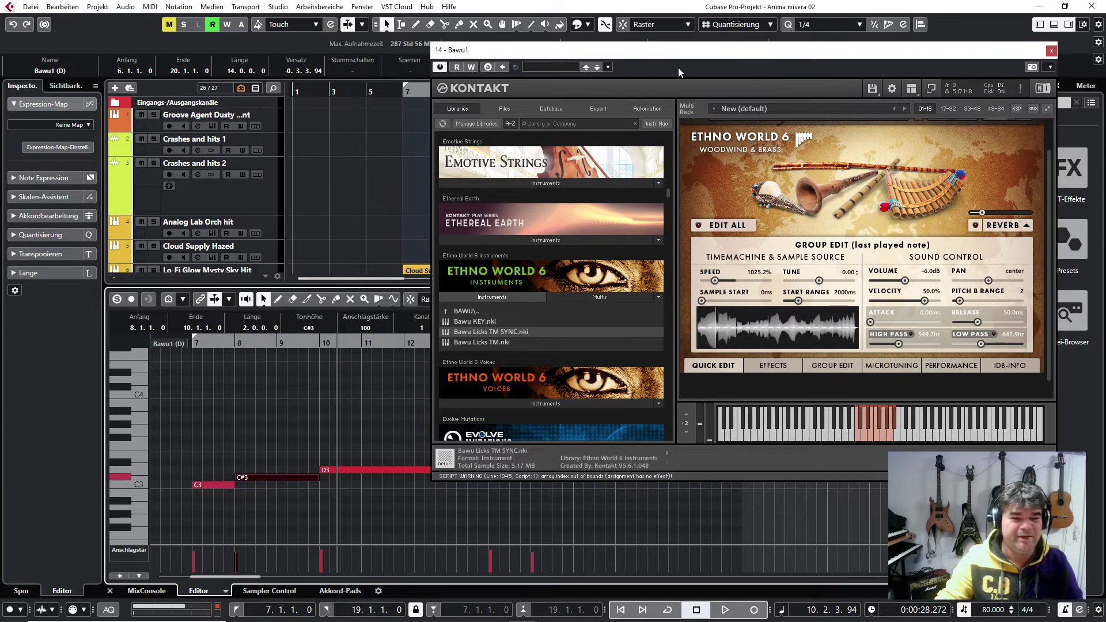
Shift the Kontakt window up and continue playback from bar 10 into the D#3 lick at bar 14
{"action": "left_click_drag", "start_coordinate": [680, 55], "coordinate": [658, 35]}
{"action": "key", "text": "space"}
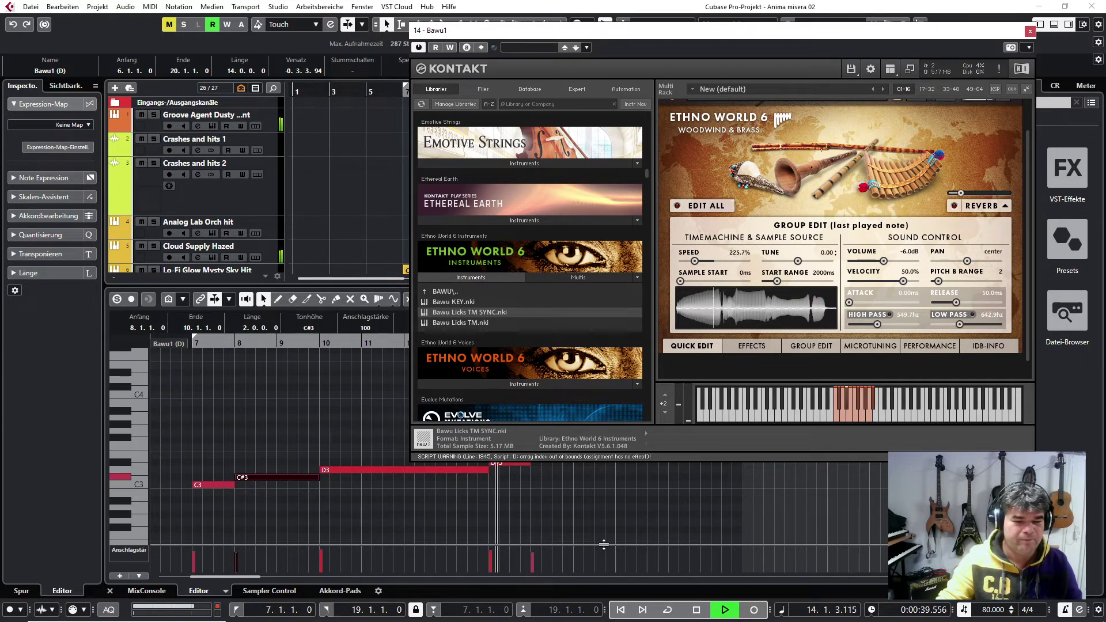
{"action": "key", "text": "space"}
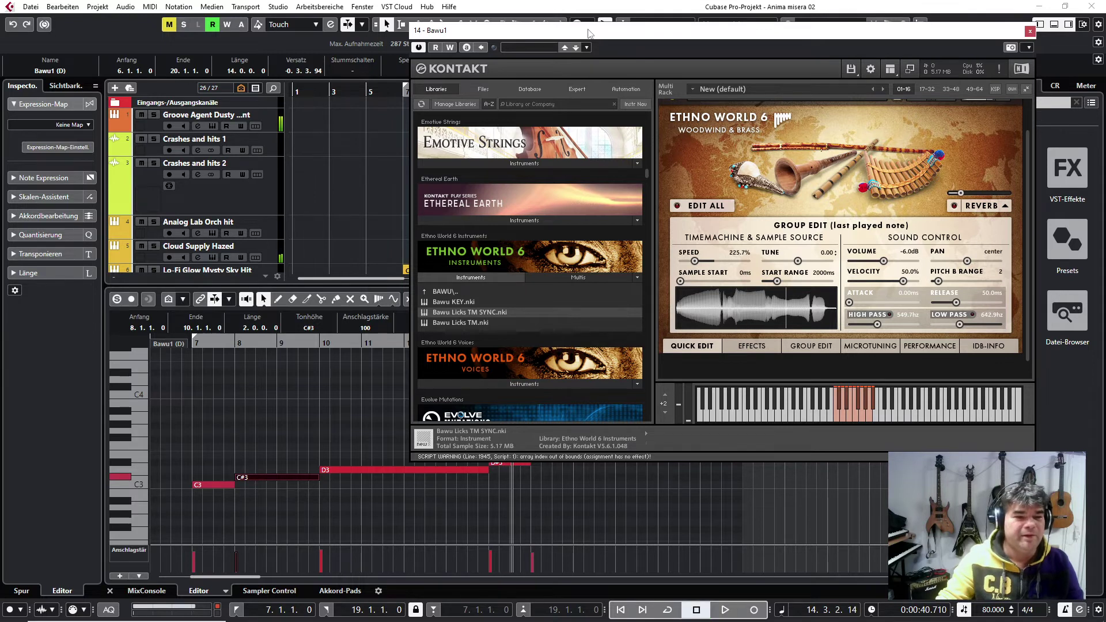
Uncover the D#3 note, enlarge the velocity lane, and lower the note's velocity to about 80
{"action": "left_click_drag", "start_coordinate": [588, 33], "coordinate": [587, 20]}
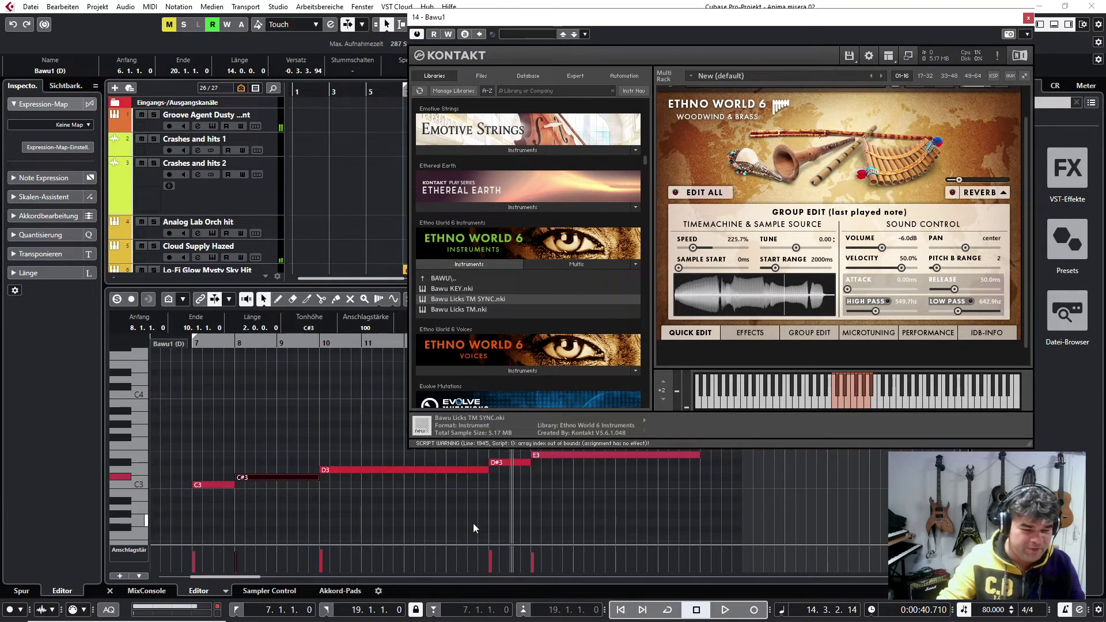
{"action": "left_click_drag", "start_coordinate": [456, 544], "coordinate": [460, 525]}
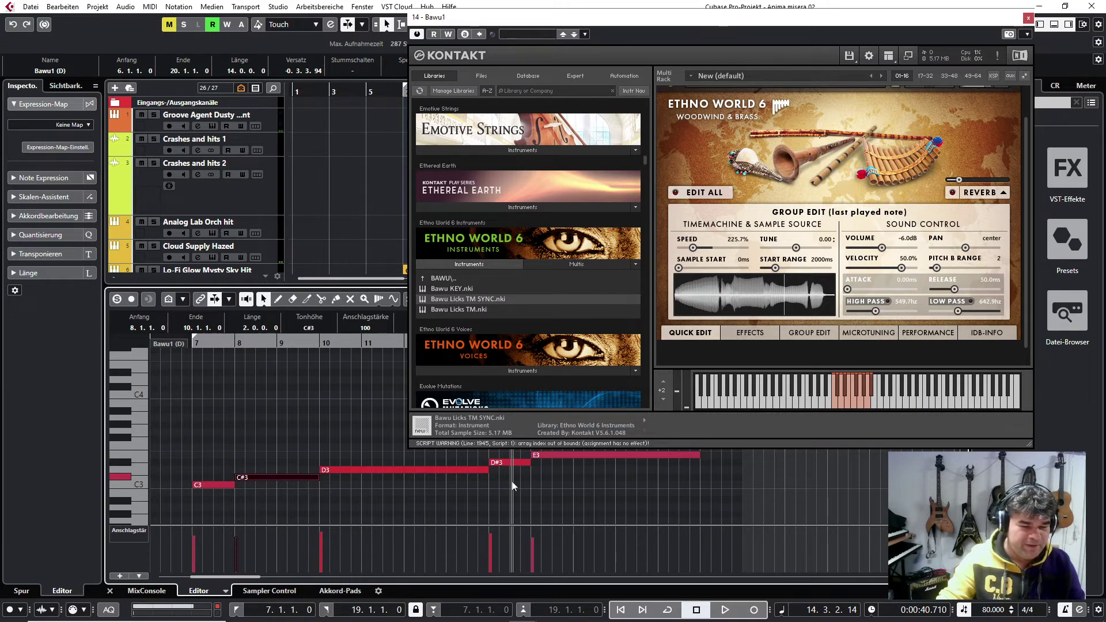
{"action": "left_click", "coordinate": [494, 542]}
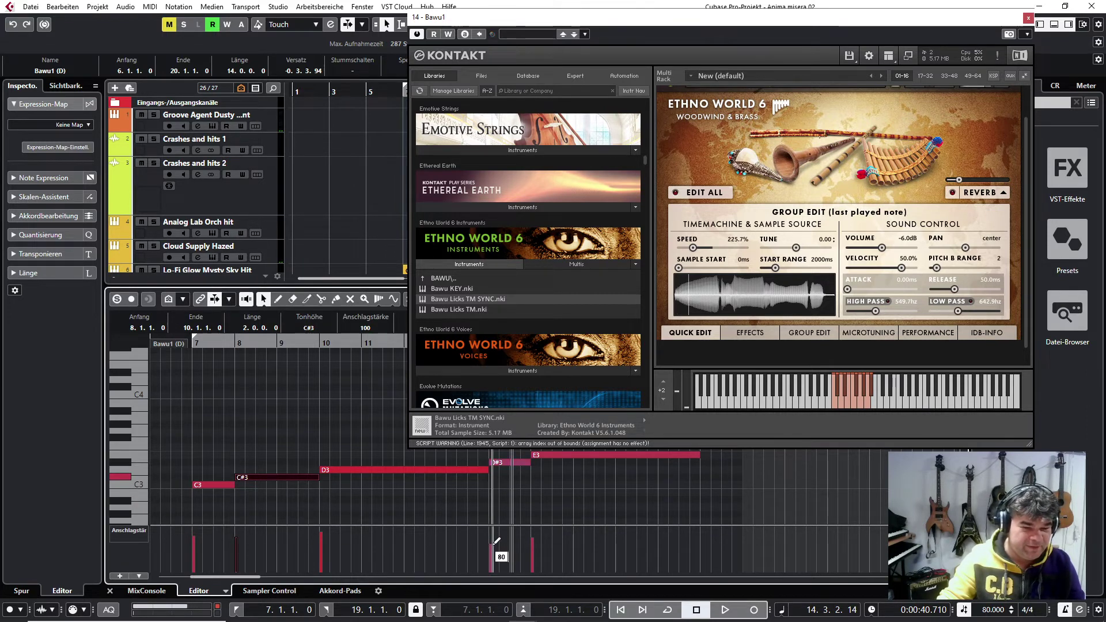
Play the take from late in bar 10 to bar 14 to hear the D#3 lick at its lowered velocity
{"action": "left_click", "coordinate": [358, 343]}
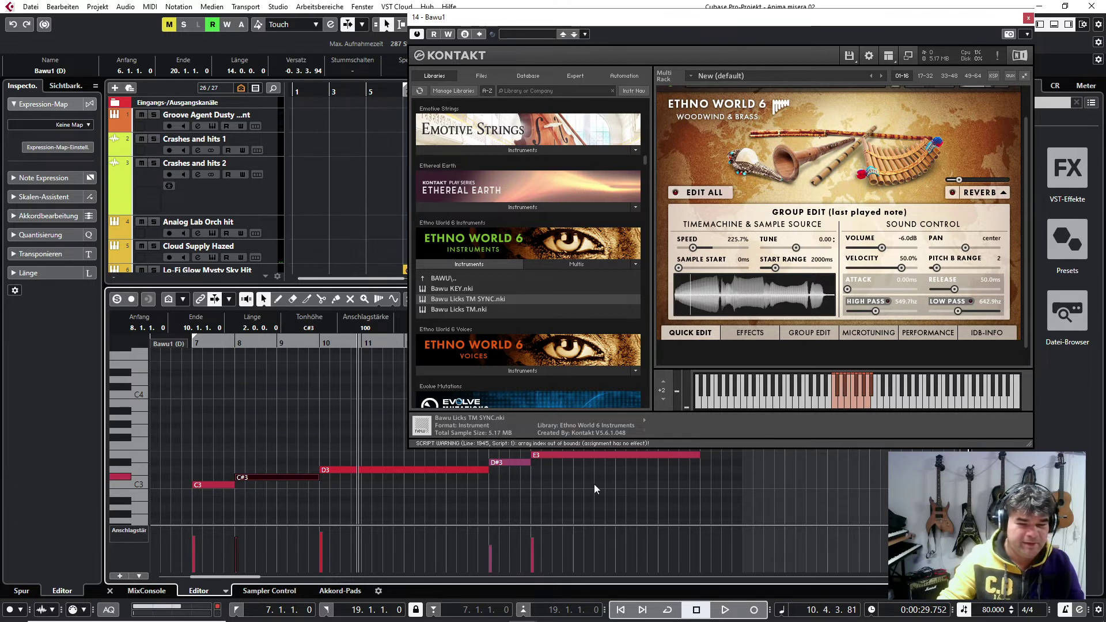
{"action": "key", "text": "space"}
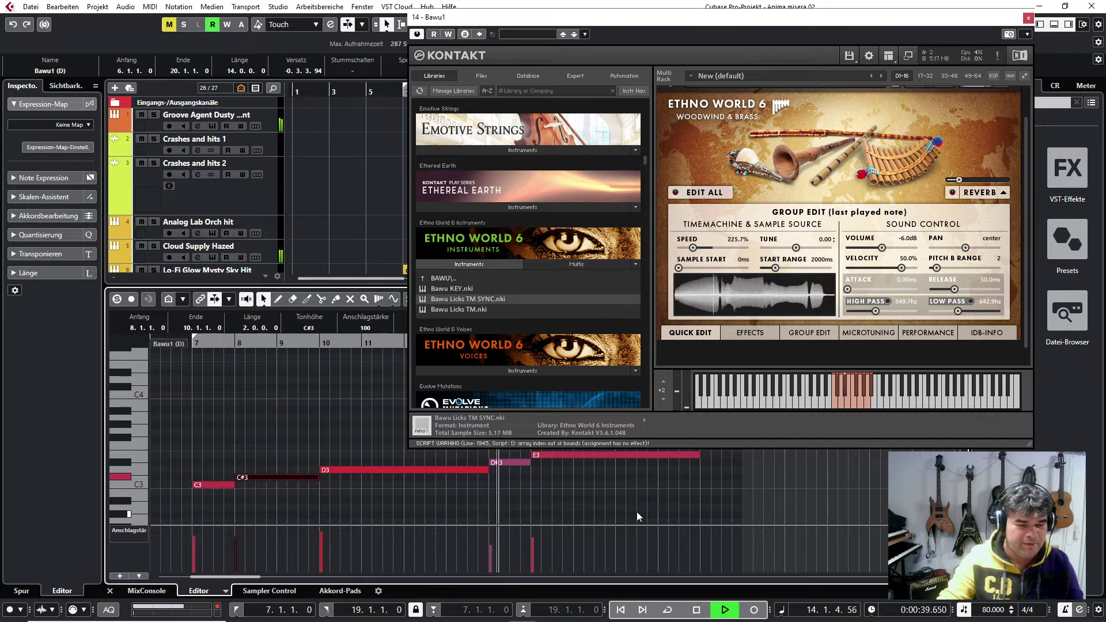
{"action": "key", "text": "space"}
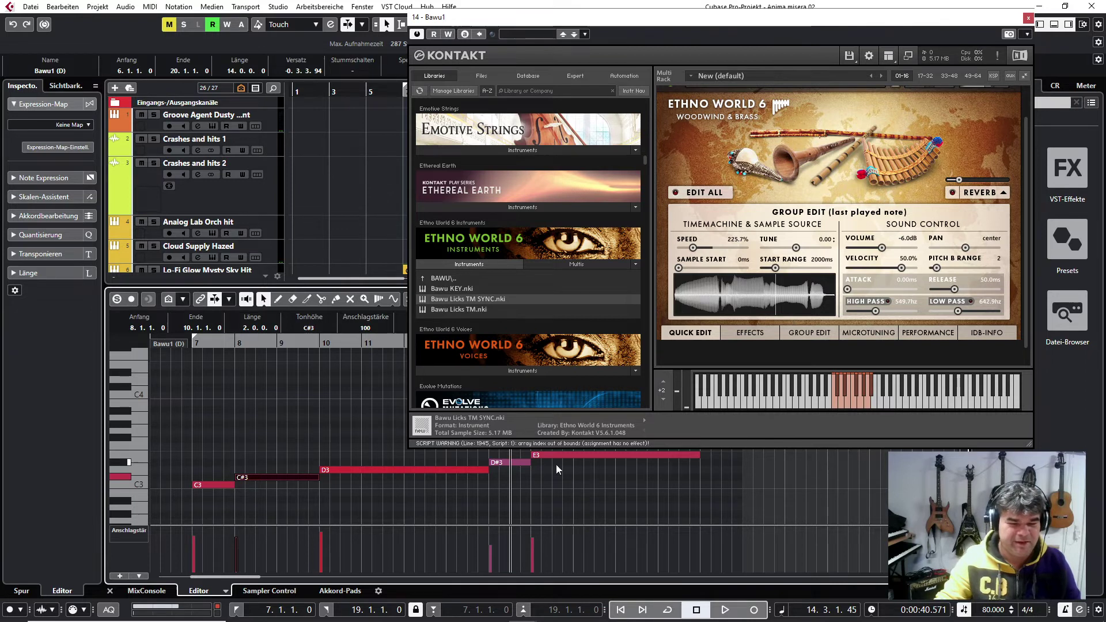
Select the D#3 note, lower its lick's volume to -7.8 dB, and play bar 14 to hear it
{"action": "left_click", "coordinate": [504, 462]}
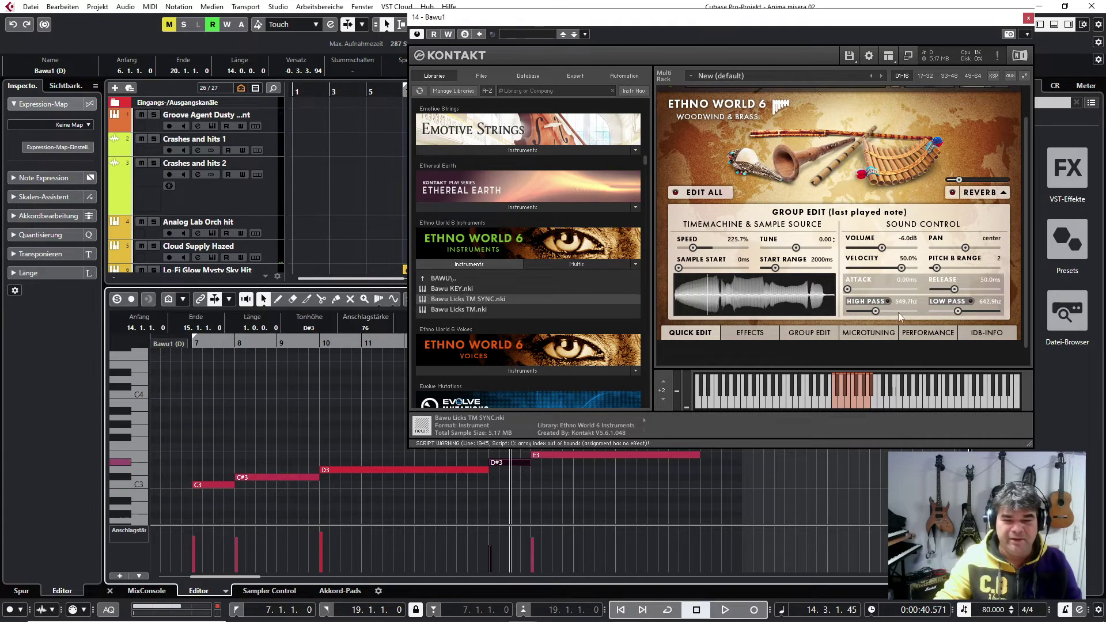
{"action": "left_click_drag", "start_coordinate": [883, 252], "coordinate": [882, 253]}
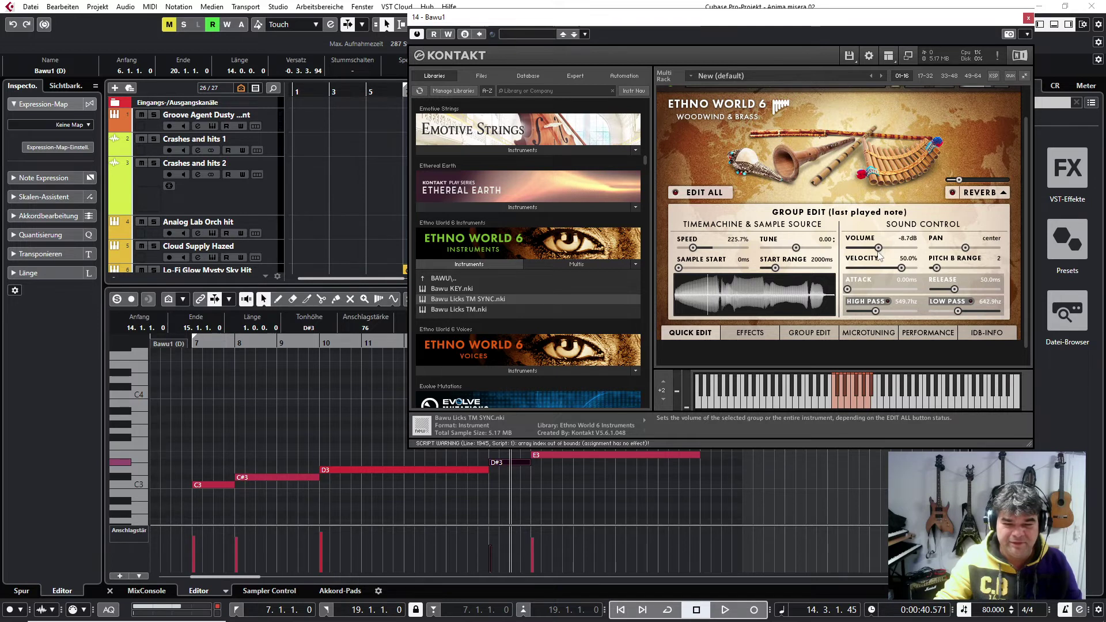
{"action": "left_click_drag", "start_coordinate": [881, 254], "coordinate": [879, 254]}
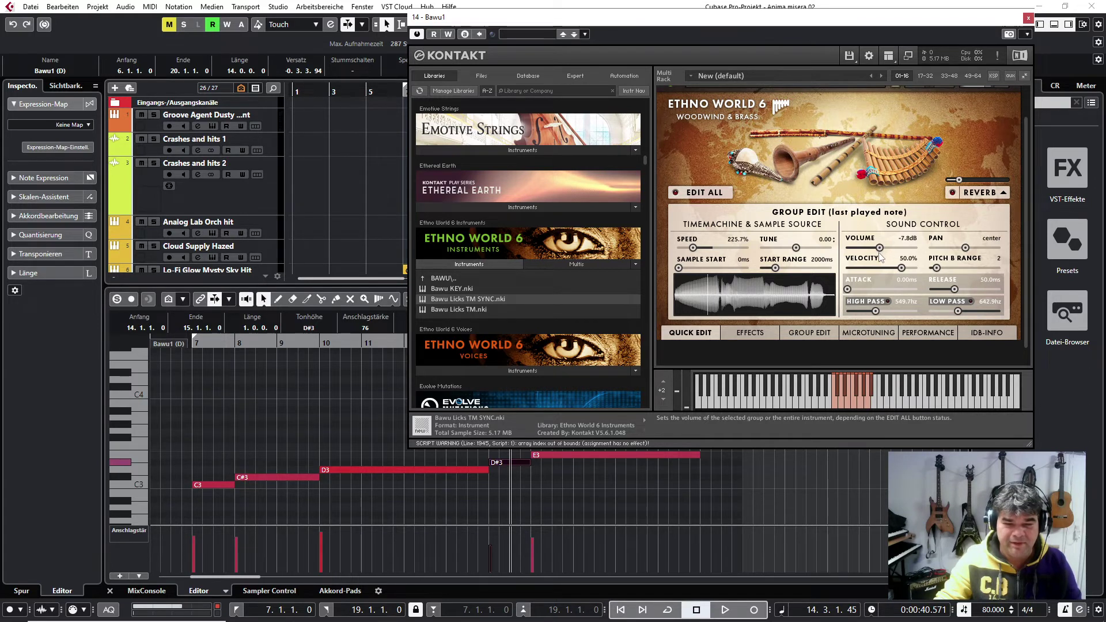
{"action": "left_click", "coordinate": [394, 343]}
{"action": "key", "text": "space"}
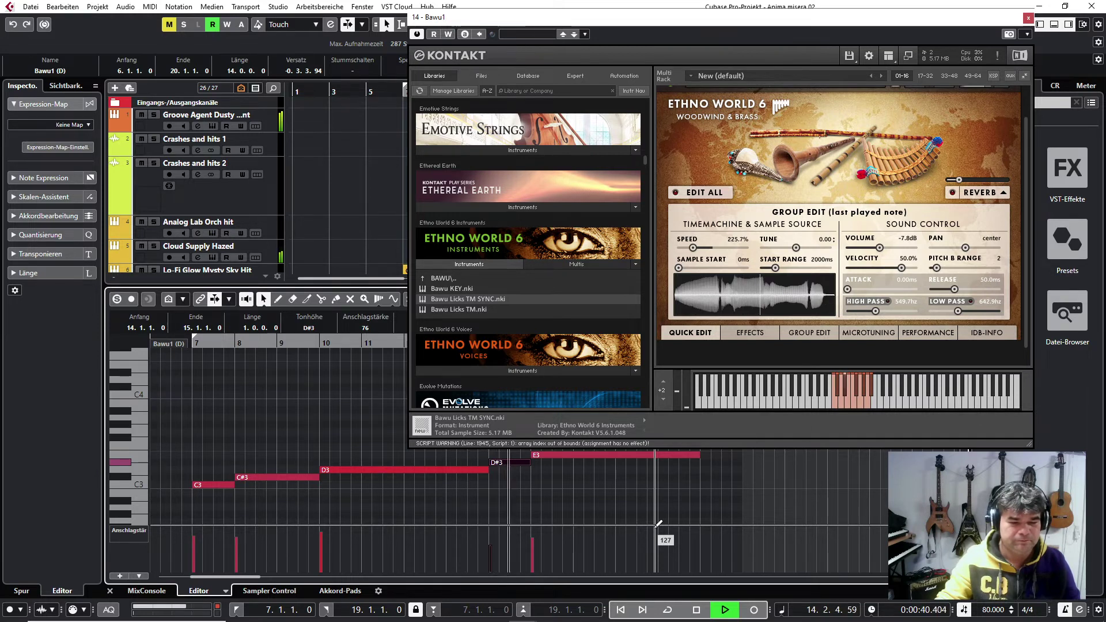
{"action": "key", "text": "space"}
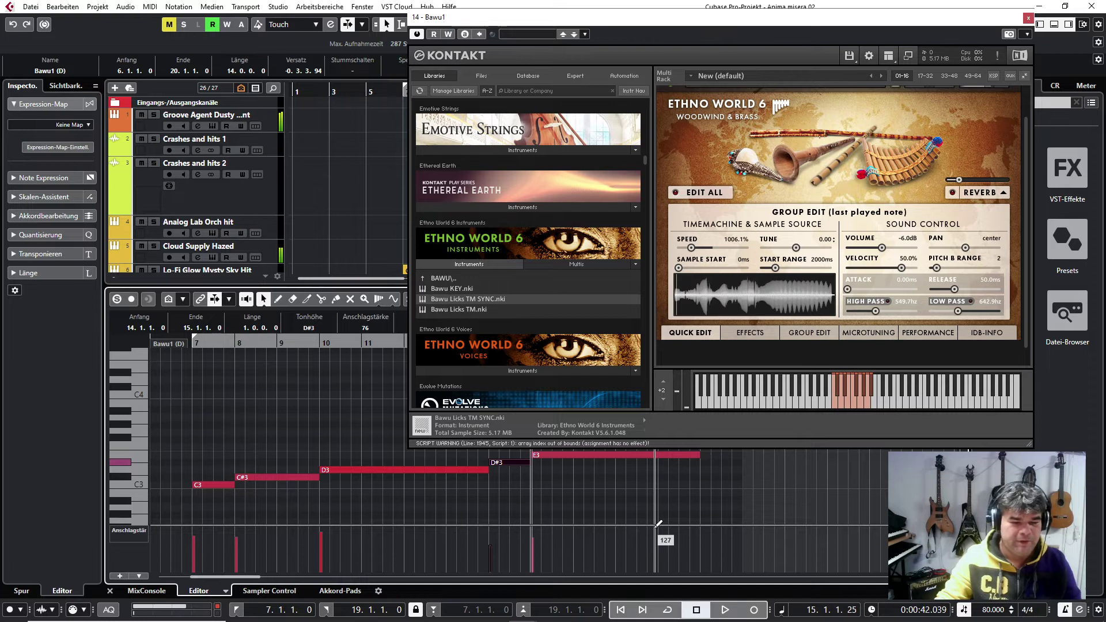
Set the D#3 lick's speed to 305.0% and play the take from late in bar 13 to the end of the E3 note
{"action": "left_click_drag", "start_coordinate": [691, 25], "coordinate": [304, 22]}
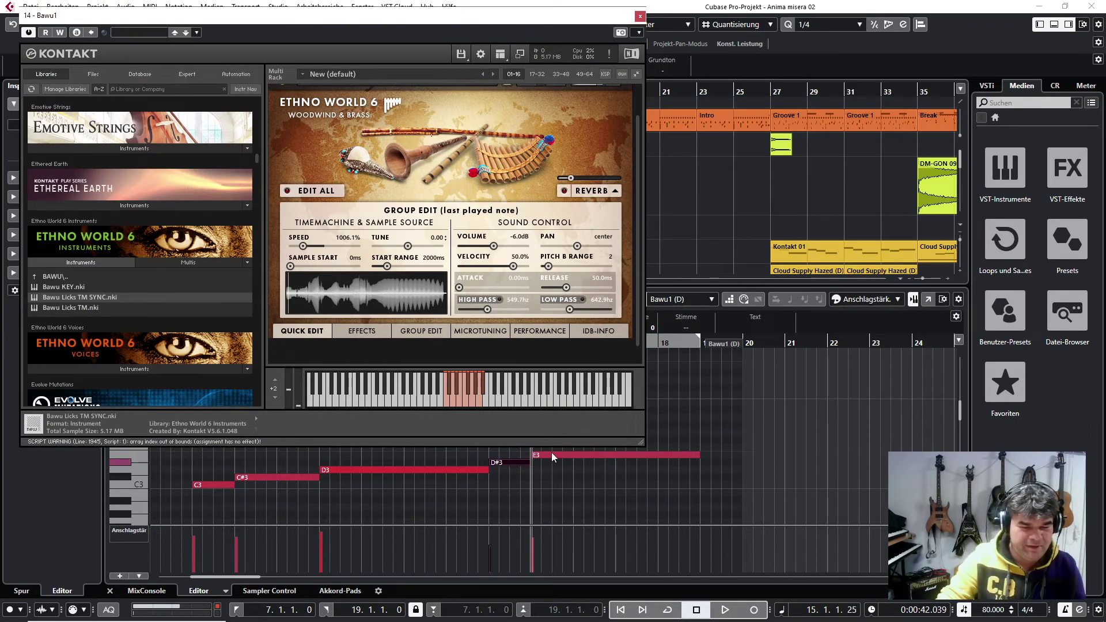
{"action": "left_click", "coordinate": [508, 465]}
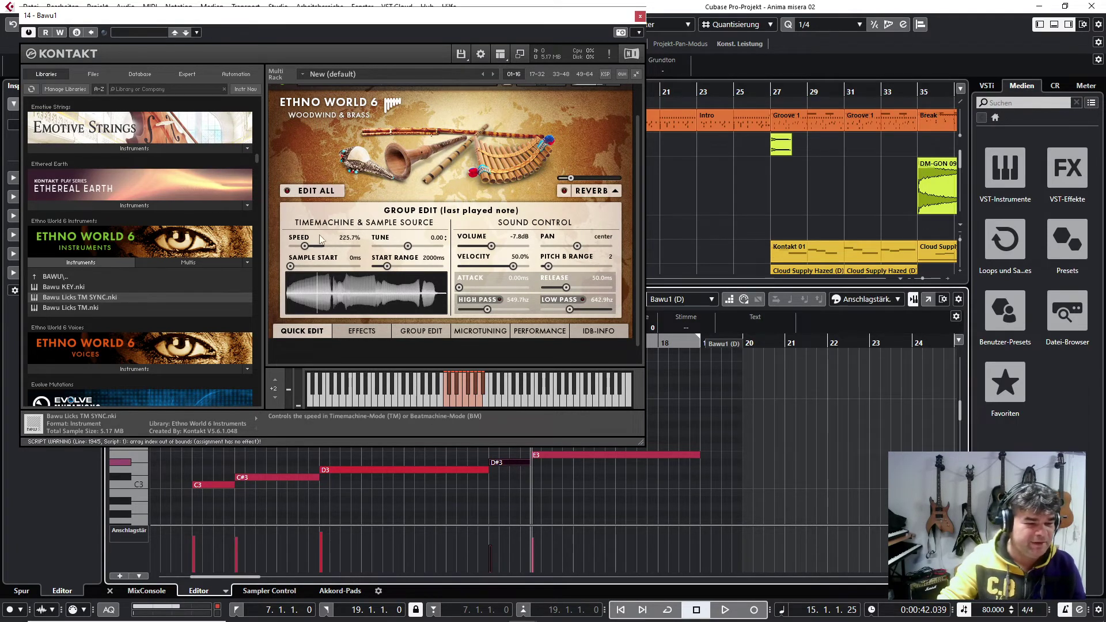
{"action": "scroll", "coordinate": [307, 248], "scroll_direction": "up", "scroll_amount": 1}
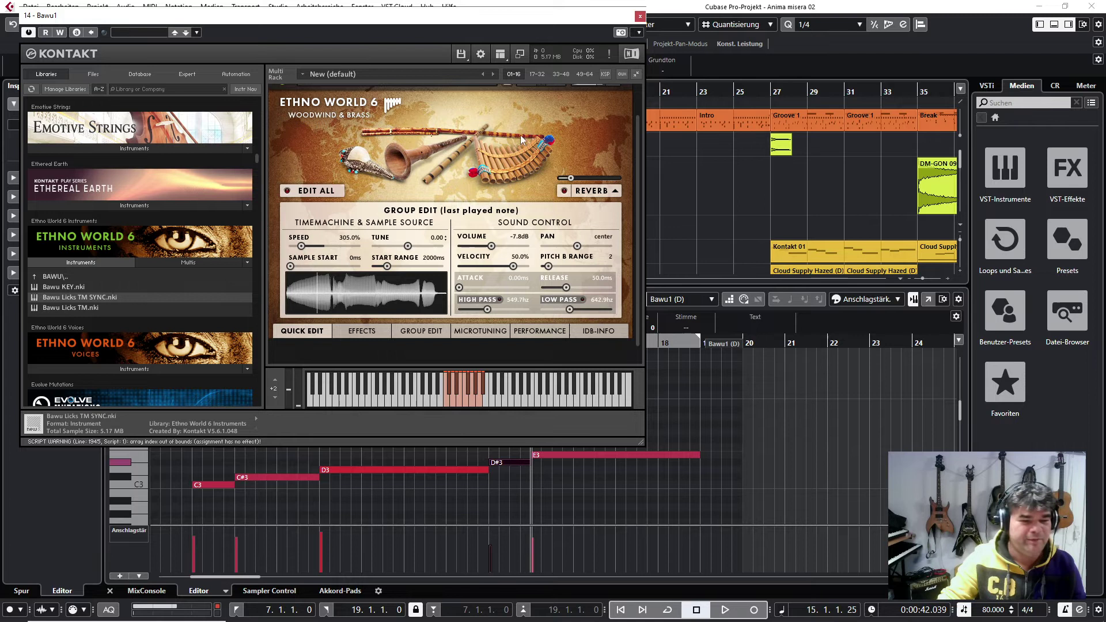
{"action": "key", "text": "space"}
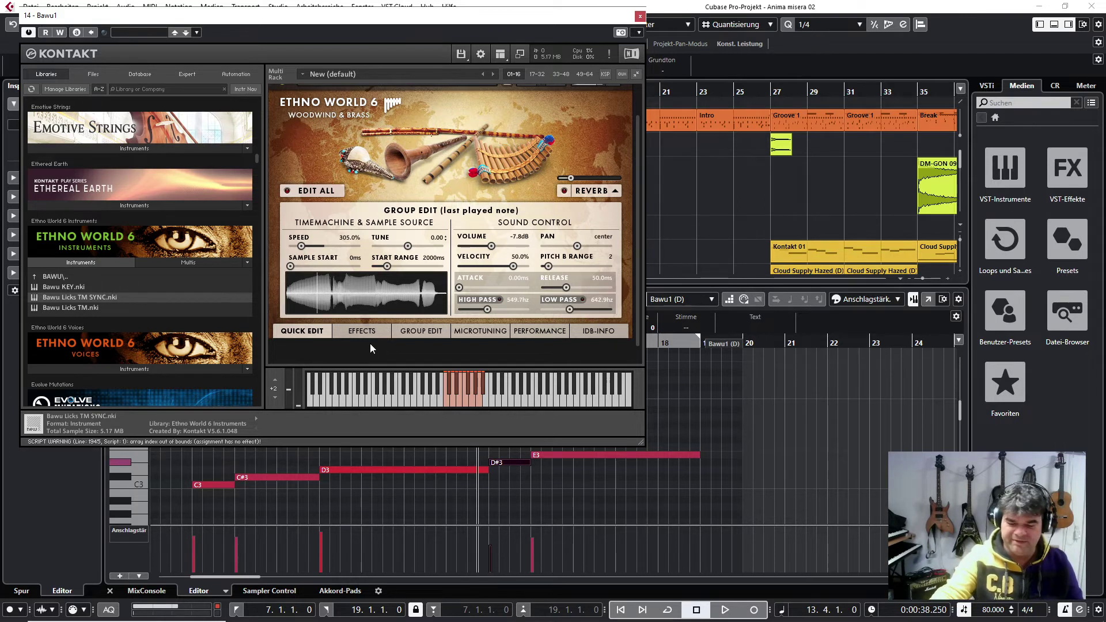
{"action": "key", "text": "space"}
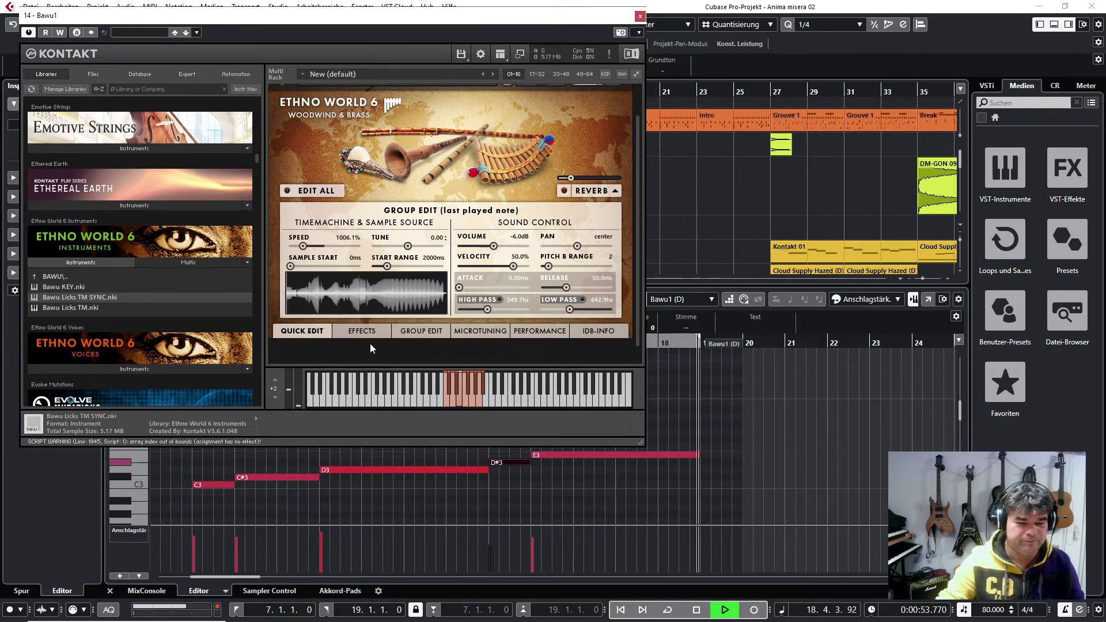
Shift the Kontakt window back over the arrangement and enable Edit All for the Bawu licks patch
{"action": "left_click_drag", "start_coordinate": [481, 22], "coordinate": [799, 26]}
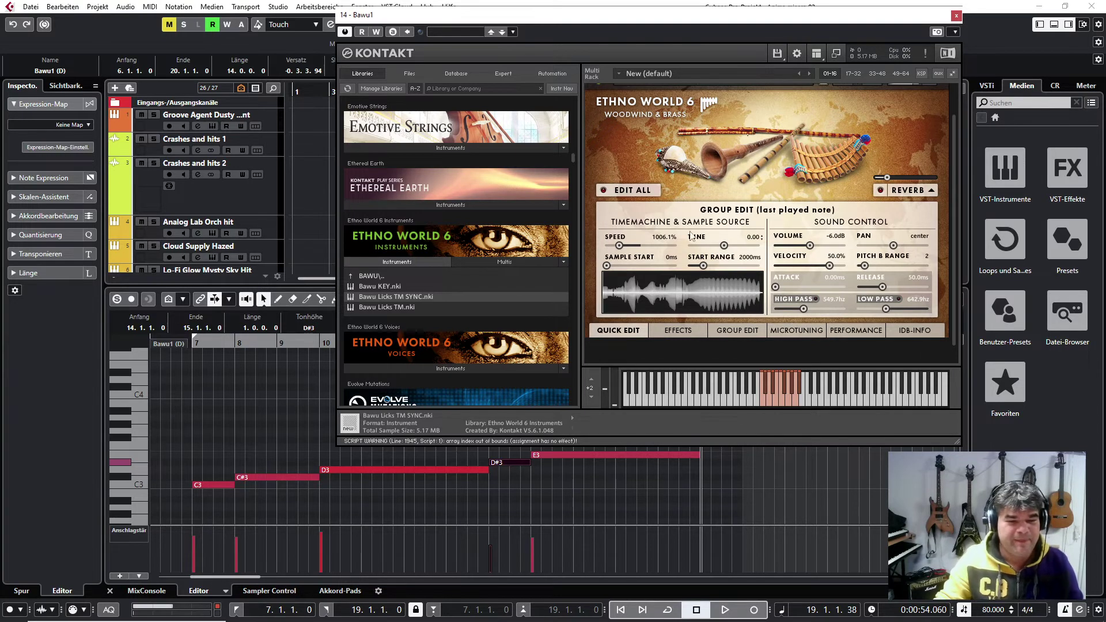
{"action": "left_click", "coordinate": [604, 194]}
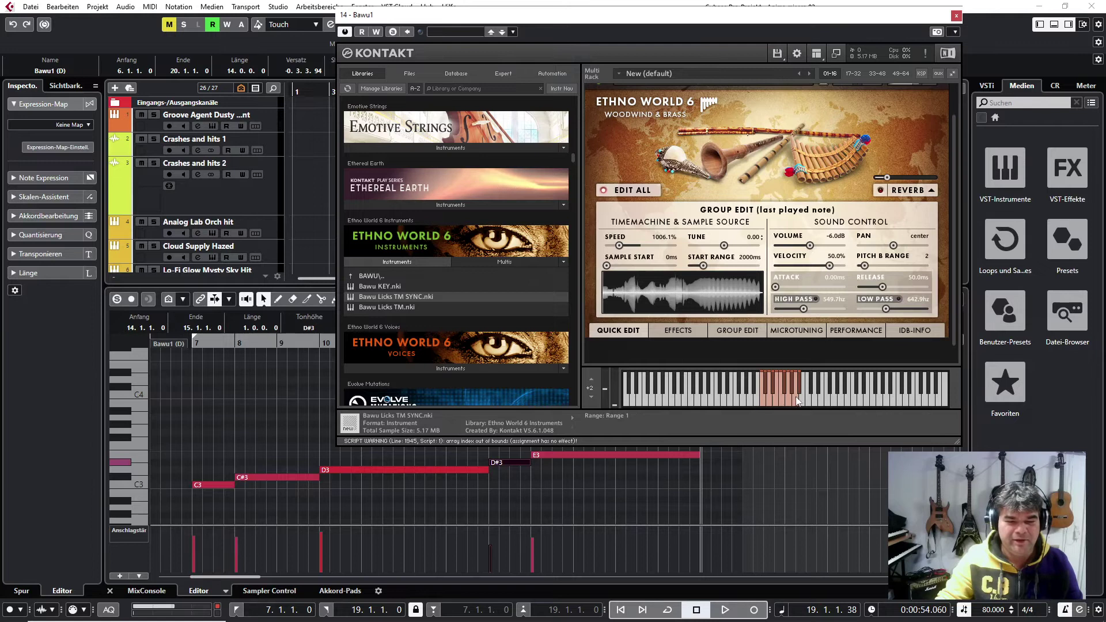
{"action": "left_click_drag", "start_coordinate": [179, 445], "coordinate": [575, 525]}
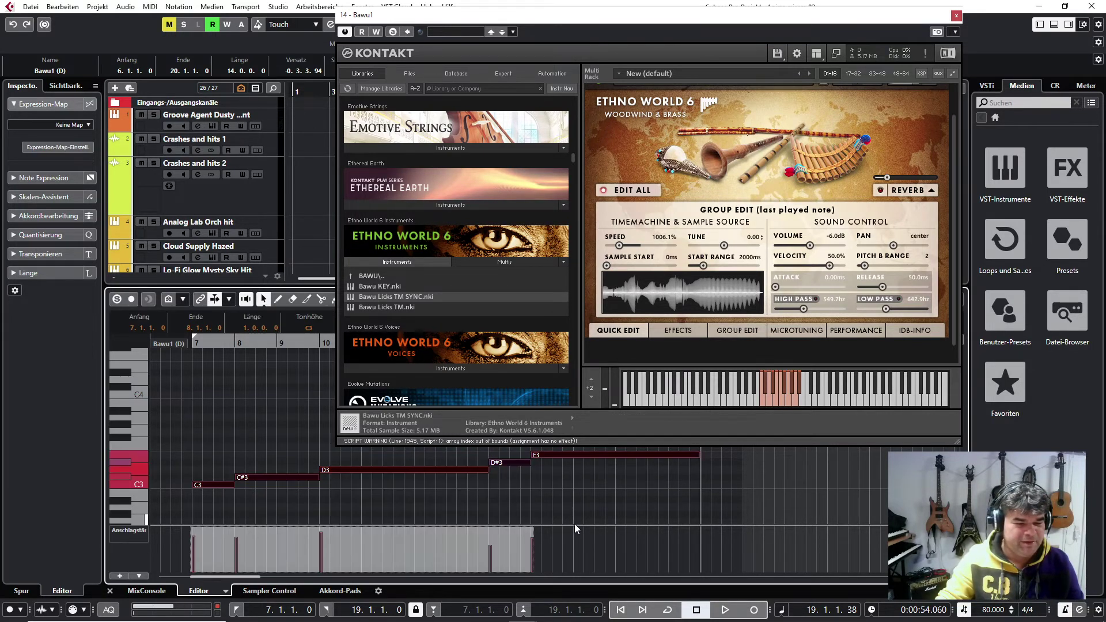
{"action": "left_click", "coordinate": [256, 488]}
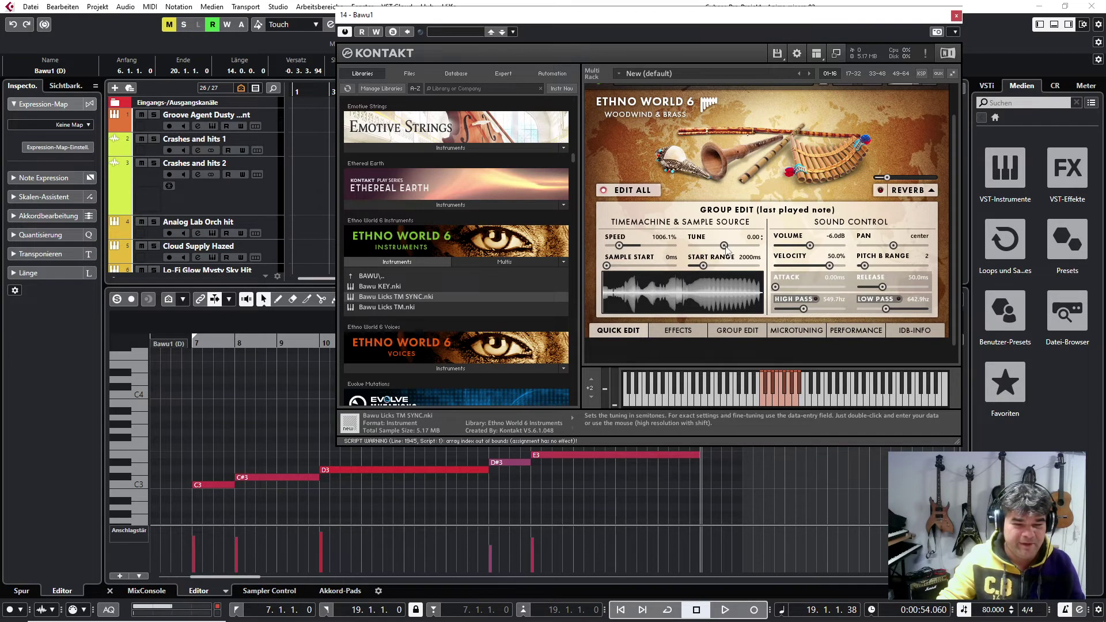
Lower the tuning to -4.00 semitones and play the take from bar 7 into the C#3 lick
{"action": "left_click_drag", "start_coordinate": [725, 249], "coordinate": [722, 249]}
{"action": "left_click", "coordinate": [193, 350]}
{"action": "key", "text": "space"}
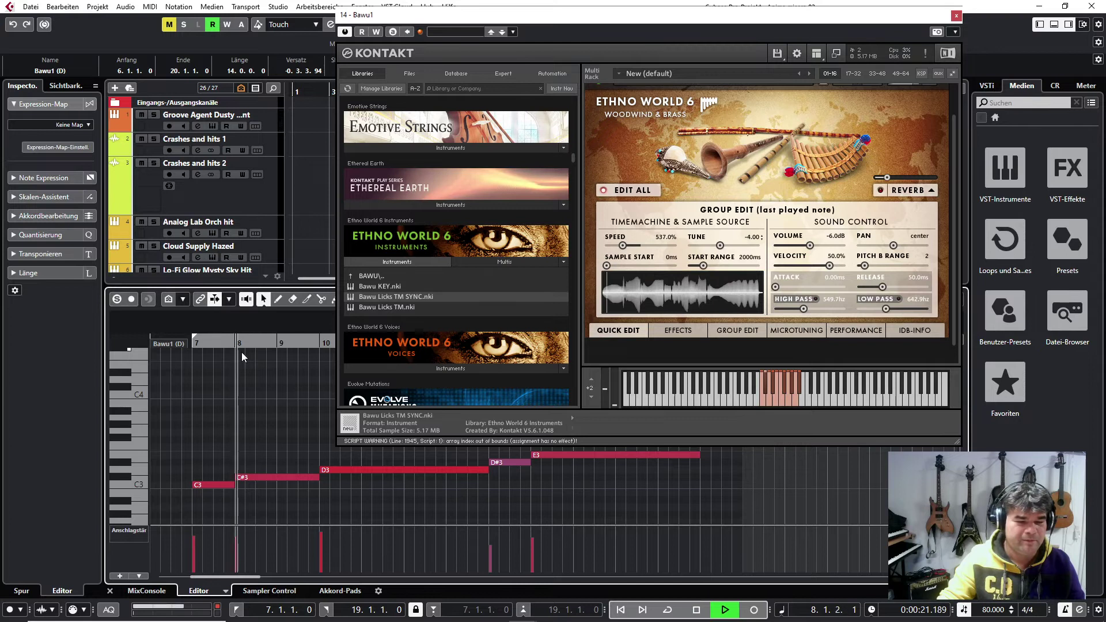
{"action": "key", "text": "space"}
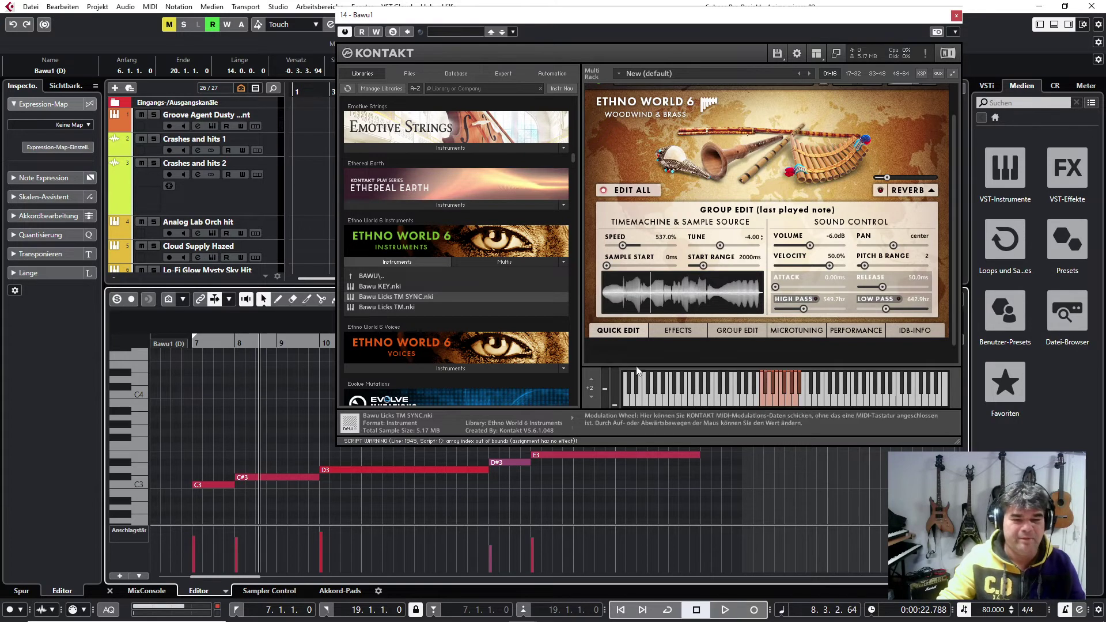
Reset the tuning to 0.00 and continue playback within the C#3 lick in bar 8
{"action": "left_click", "coordinate": [722, 246], "text": "ctrl"}
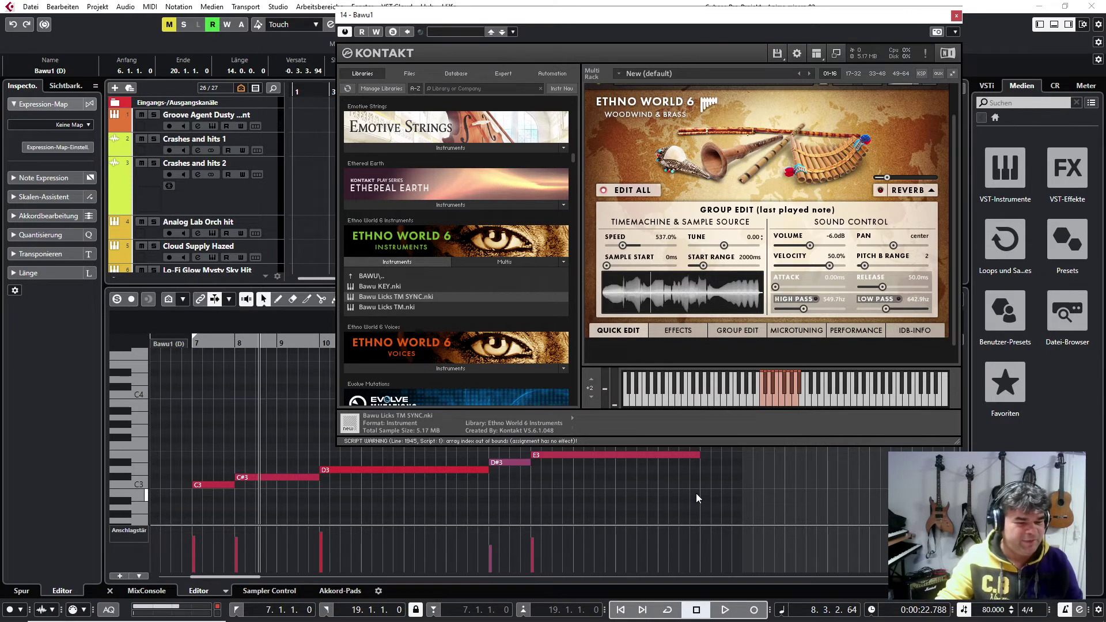
{"action": "key", "text": "space"}
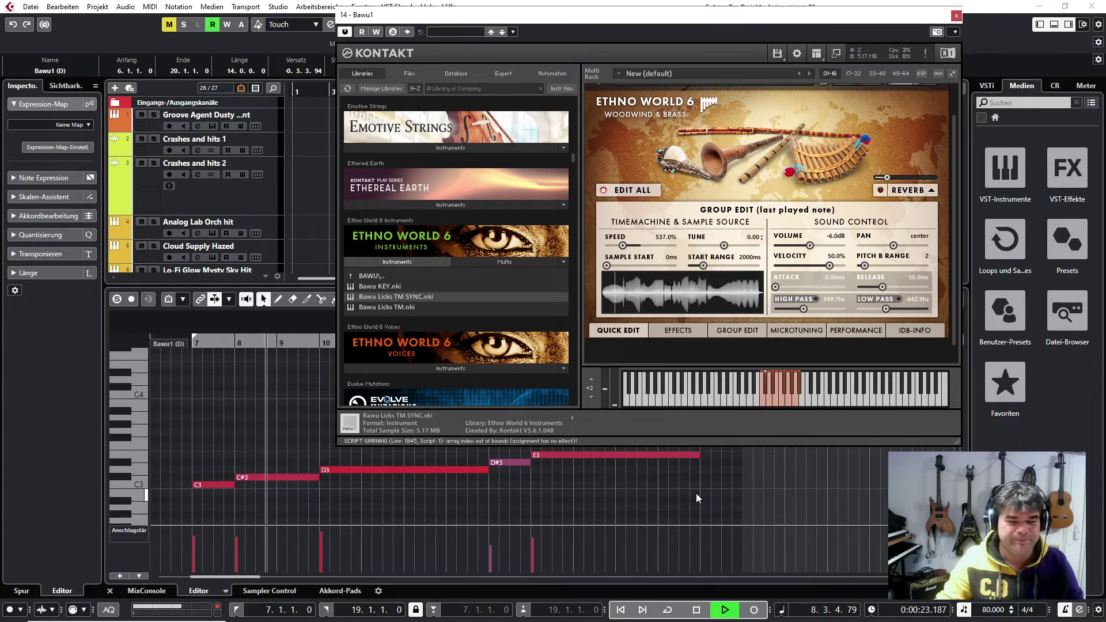
{"action": "key", "text": "space"}
Examine the patch's effects, group edit and microtuning pages, including the list of tuning presets
{"action": "left_click", "coordinate": [689, 340]}
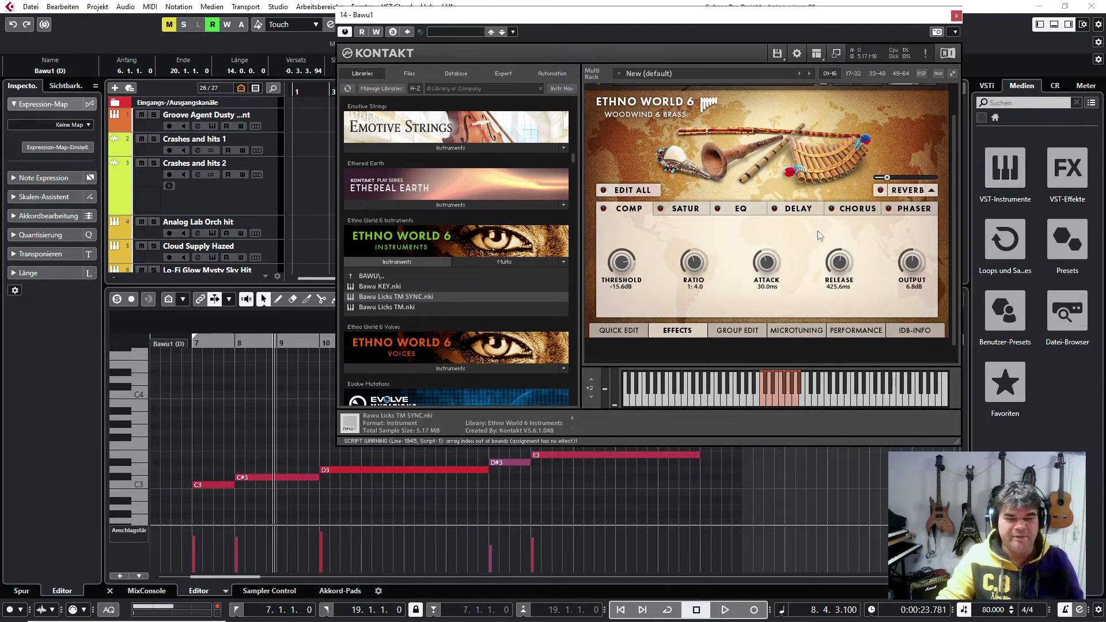
{"action": "left_click", "coordinate": [743, 332]}
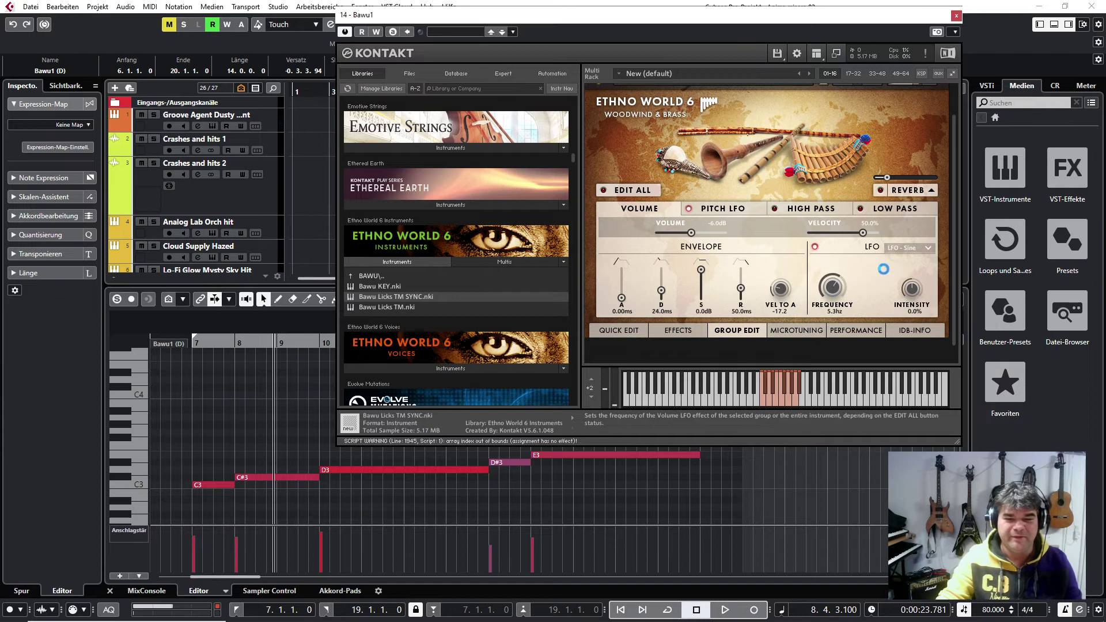
{"action": "left_click", "coordinate": [796, 330]}
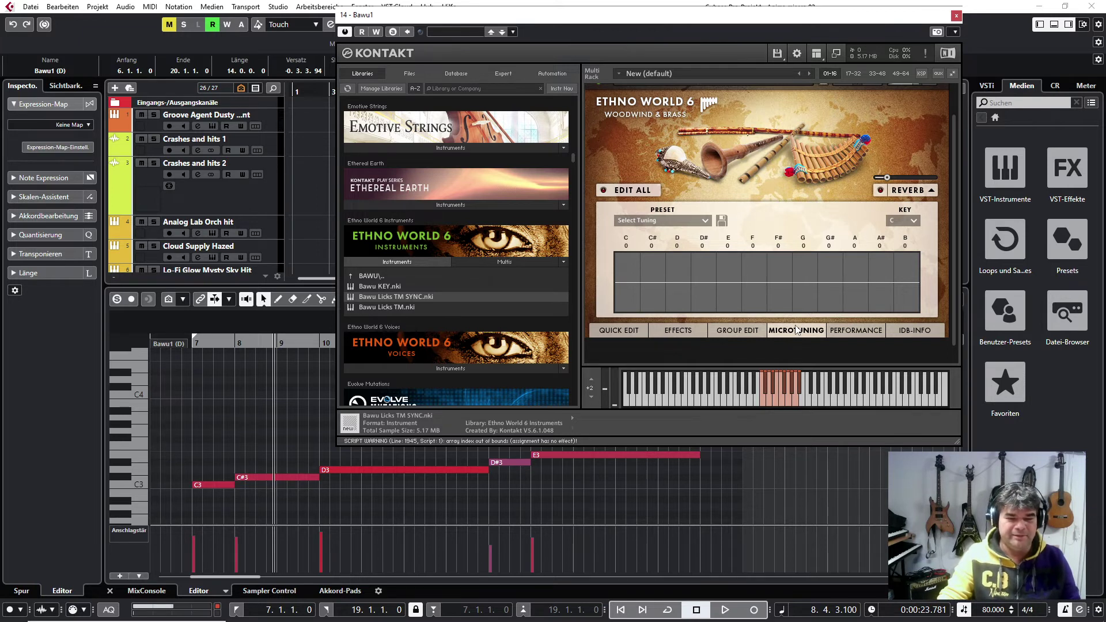
{"action": "left_click", "coordinate": [706, 221]}
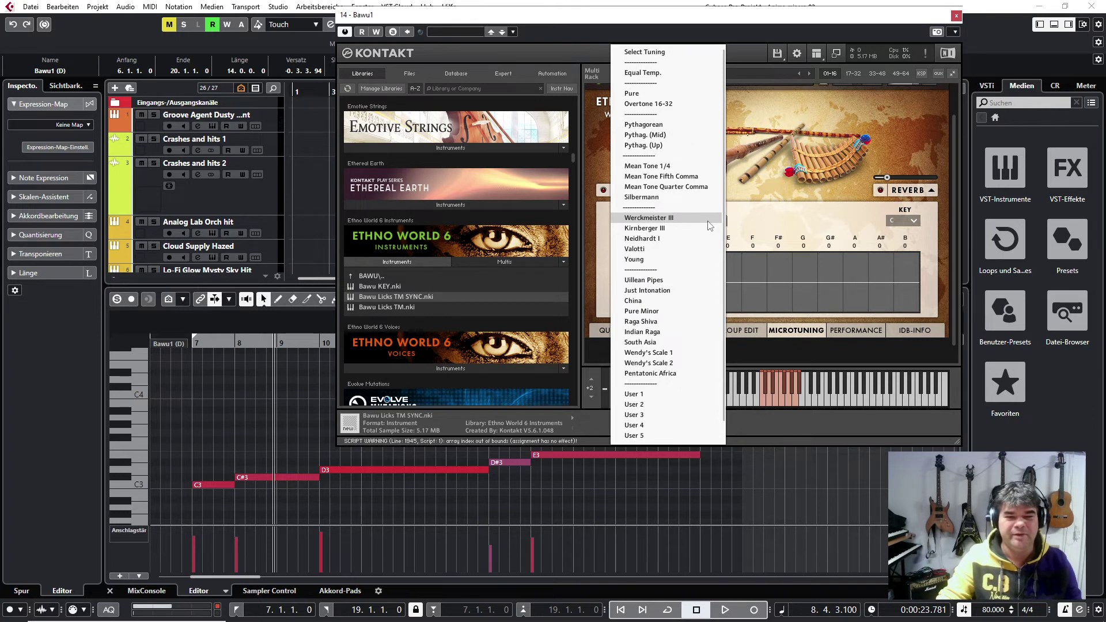
{"action": "left_click", "coordinate": [779, 214]}
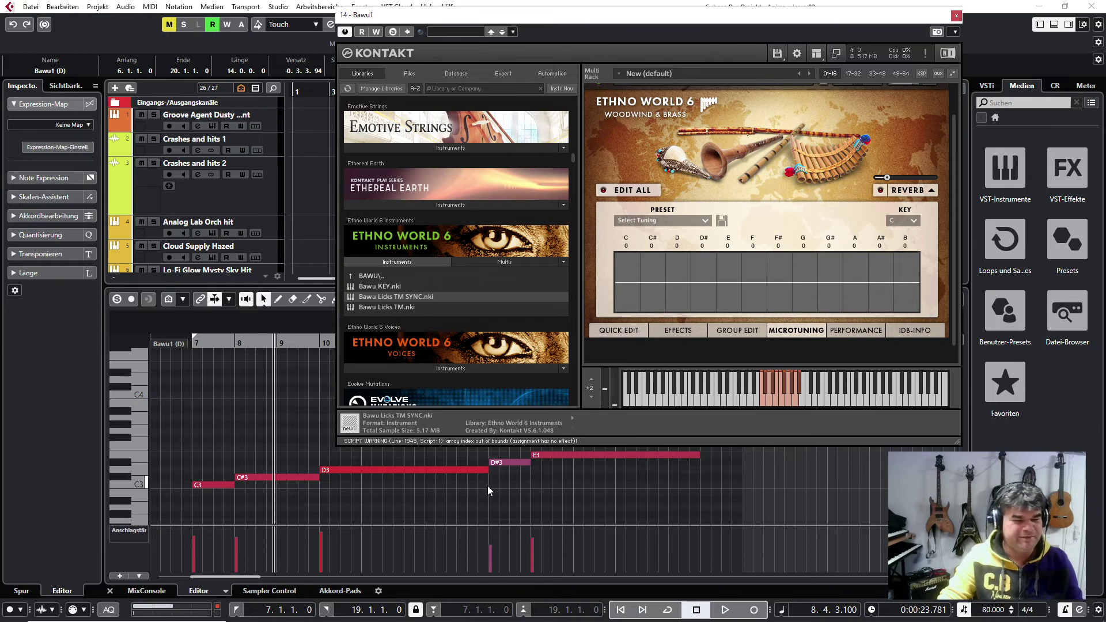
Set the Humanize tuning amount to 5% on the performance page and play the take from late in bar 6
{"action": "left_click", "coordinate": [866, 334]}
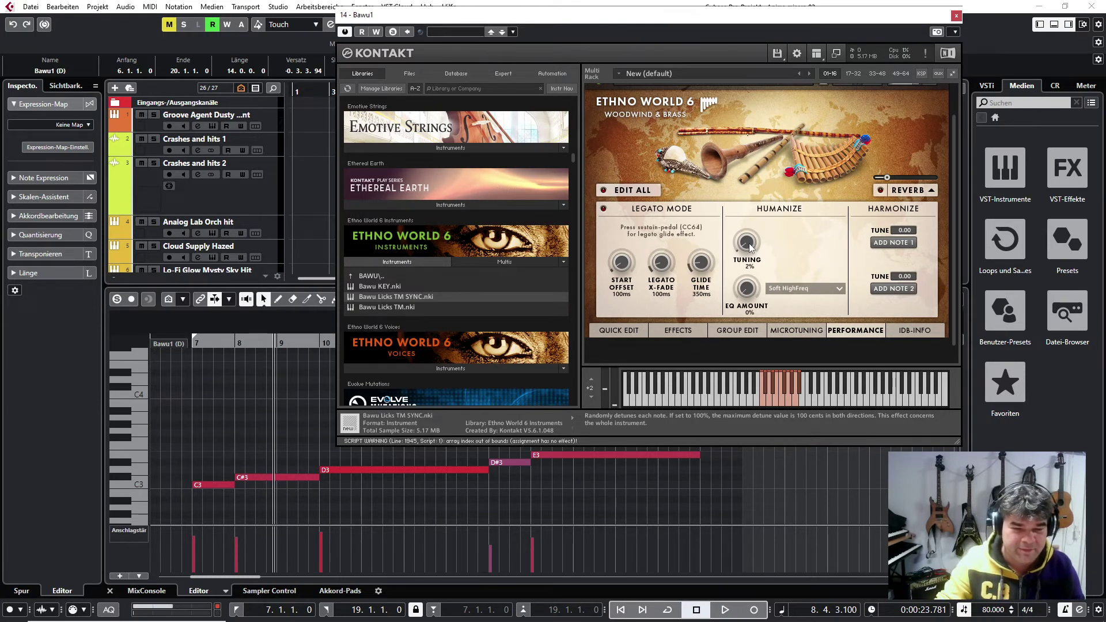
{"action": "left_click_drag", "start_coordinate": [748, 240], "coordinate": [749, 247]}
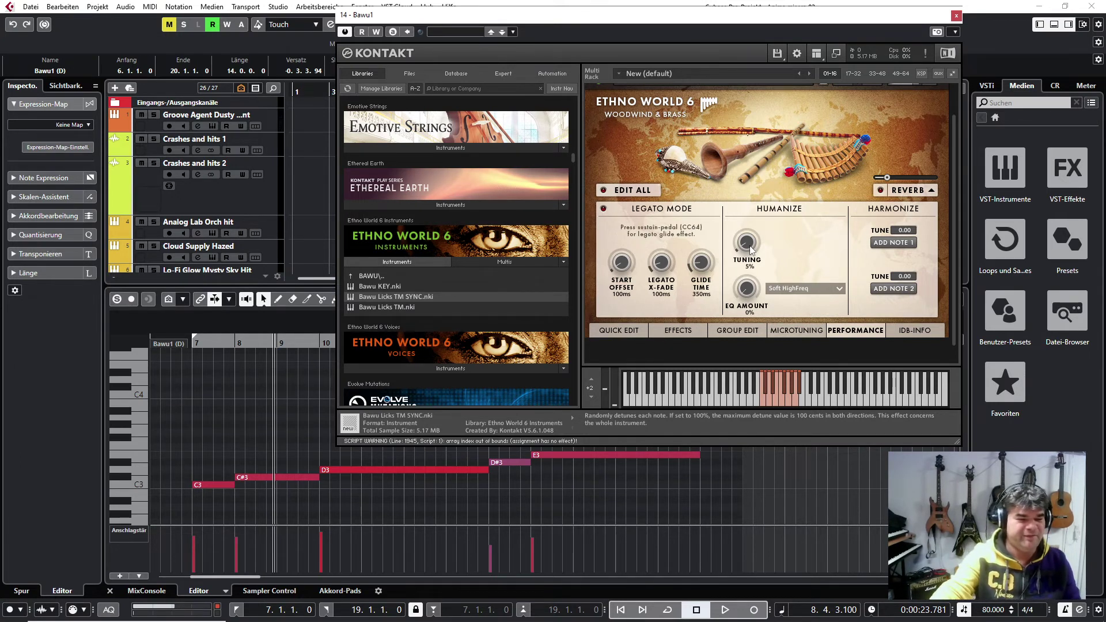
{"action": "key", "text": "KP_Subtract"}
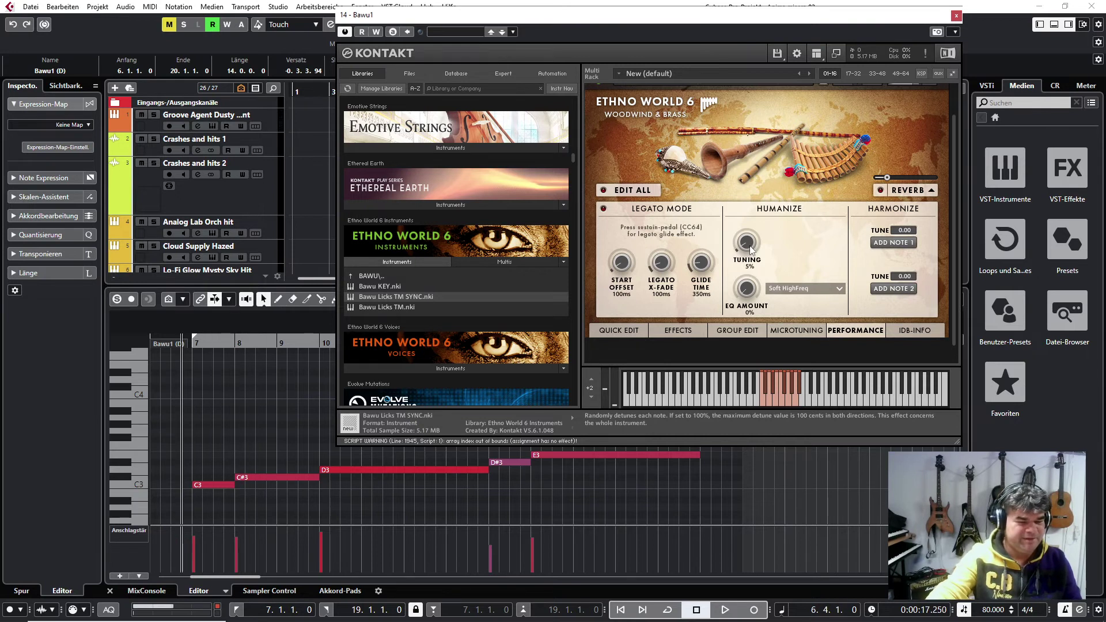
{"action": "key", "text": "space"}
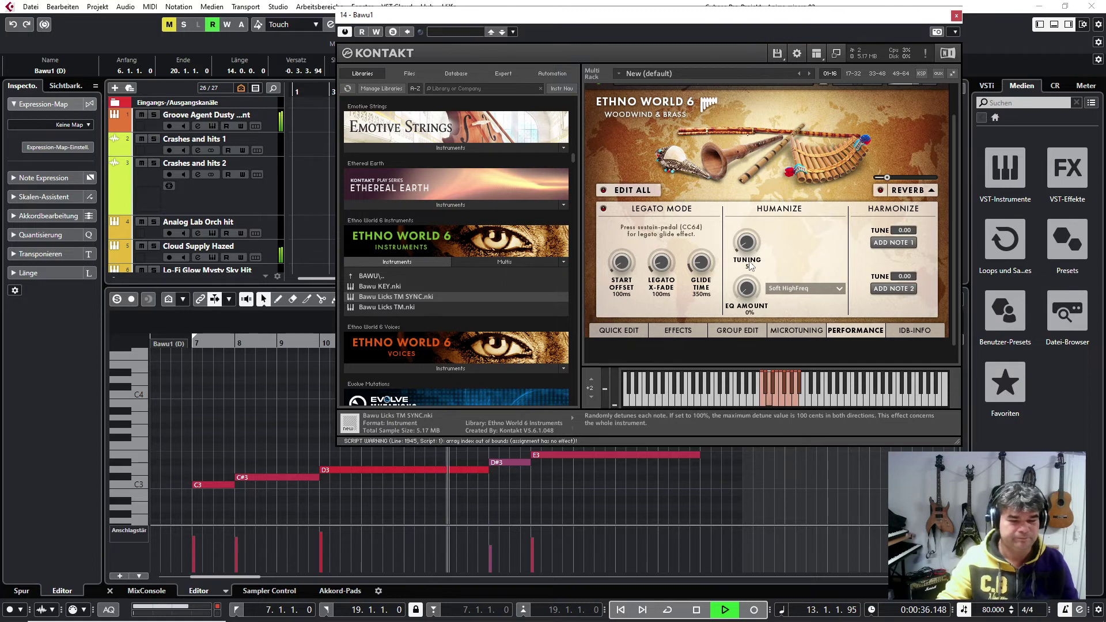
Watch the quick edit page during playback, shift the Kontakt window aside, and stop playback in bar 16
{"action": "left_click", "coordinate": [621, 333]}
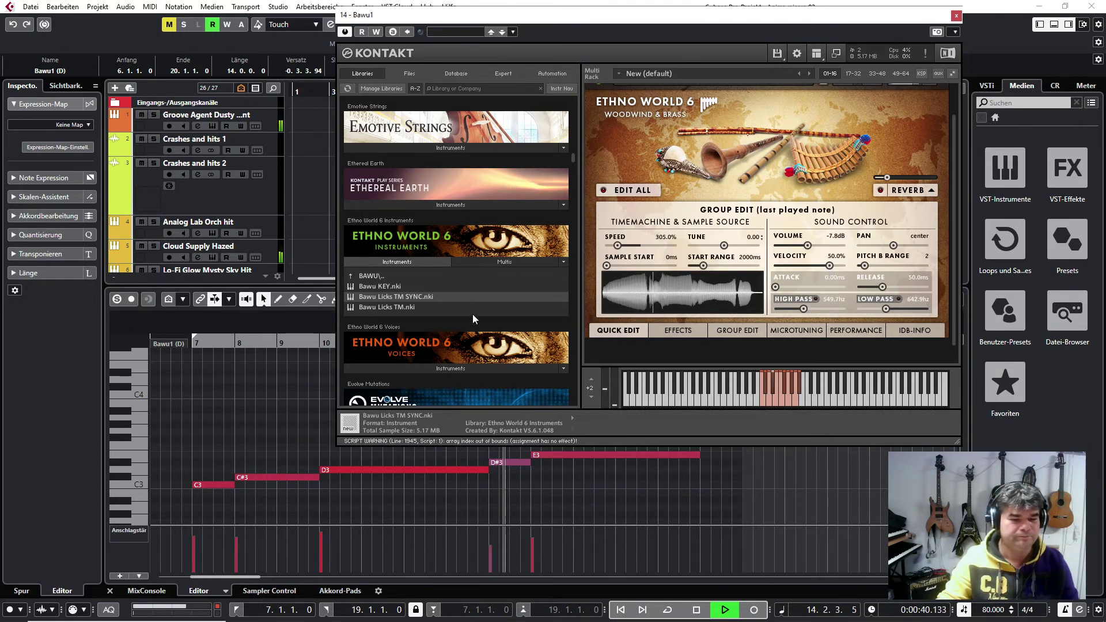
{"action": "left_click_drag", "start_coordinate": [586, 27], "coordinate": [806, 70]}
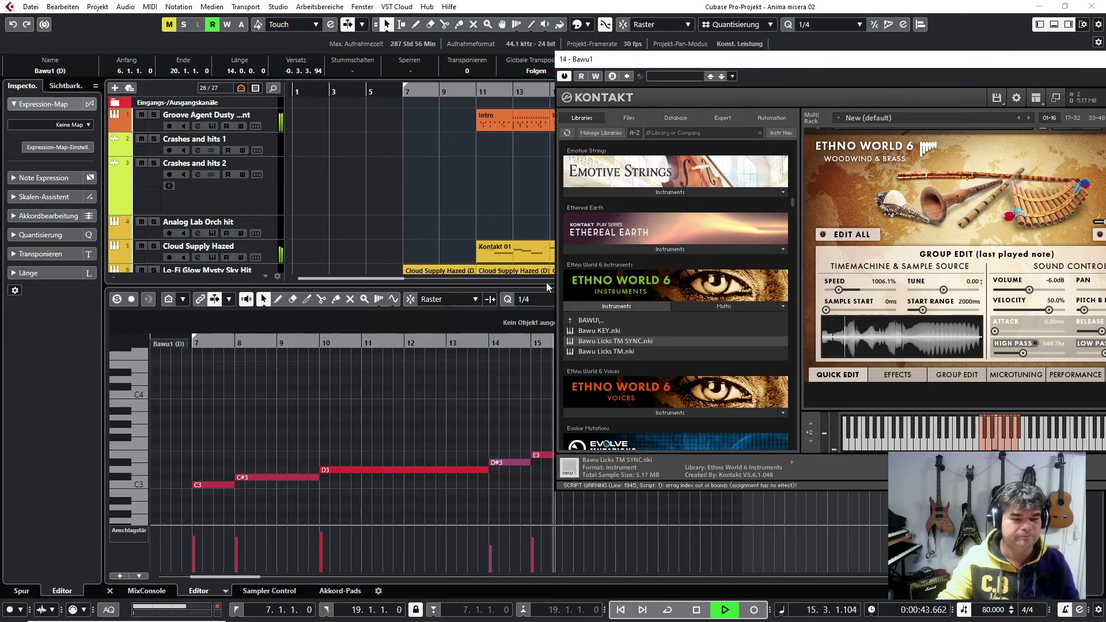
{"action": "left_click", "coordinate": [462, 347]}
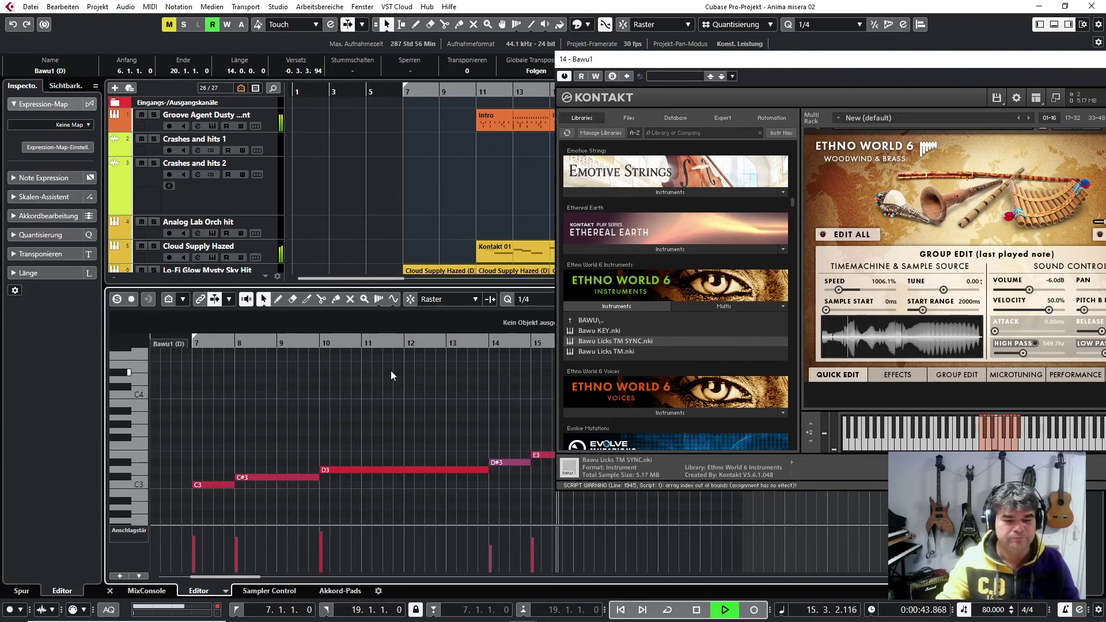
{"action": "mouse_move", "coordinate": [381, 600]}
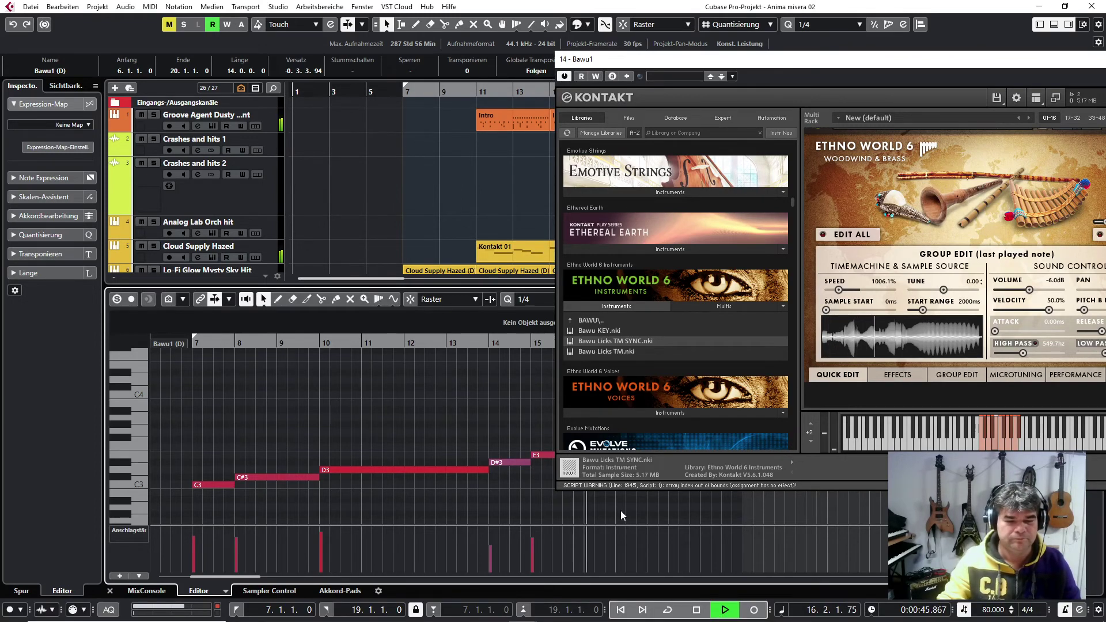
{"action": "left_click", "coordinate": [696, 610]}
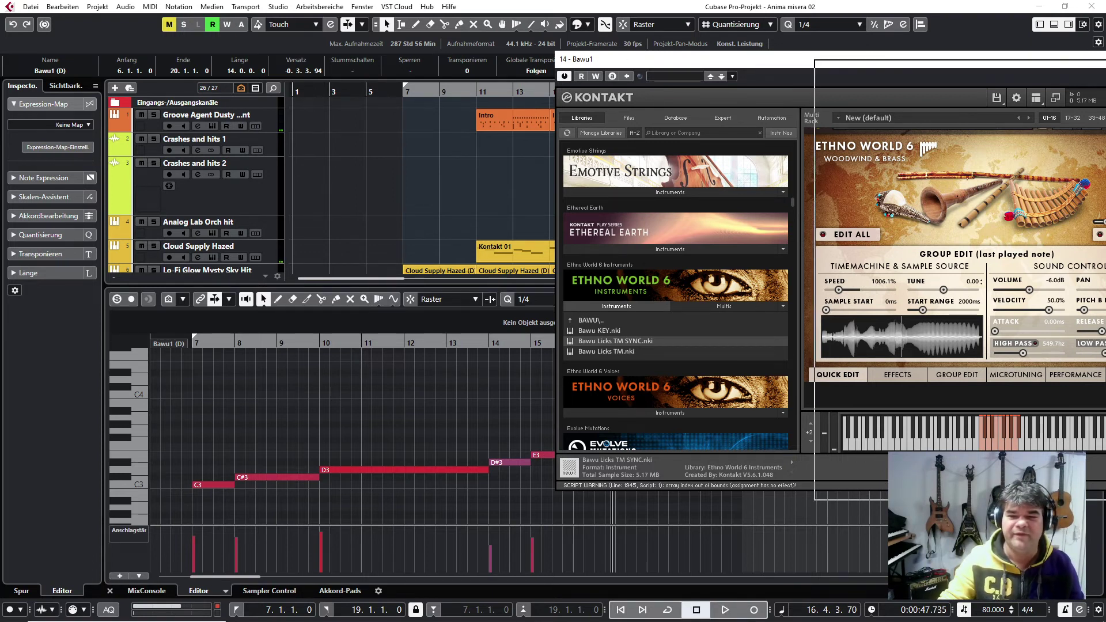
Close the Kontakt window, bring the Bawu1 (D) track into view, and slightly enlarge the arrangement area
{"action": "left_click", "coordinate": [1090, 59]}
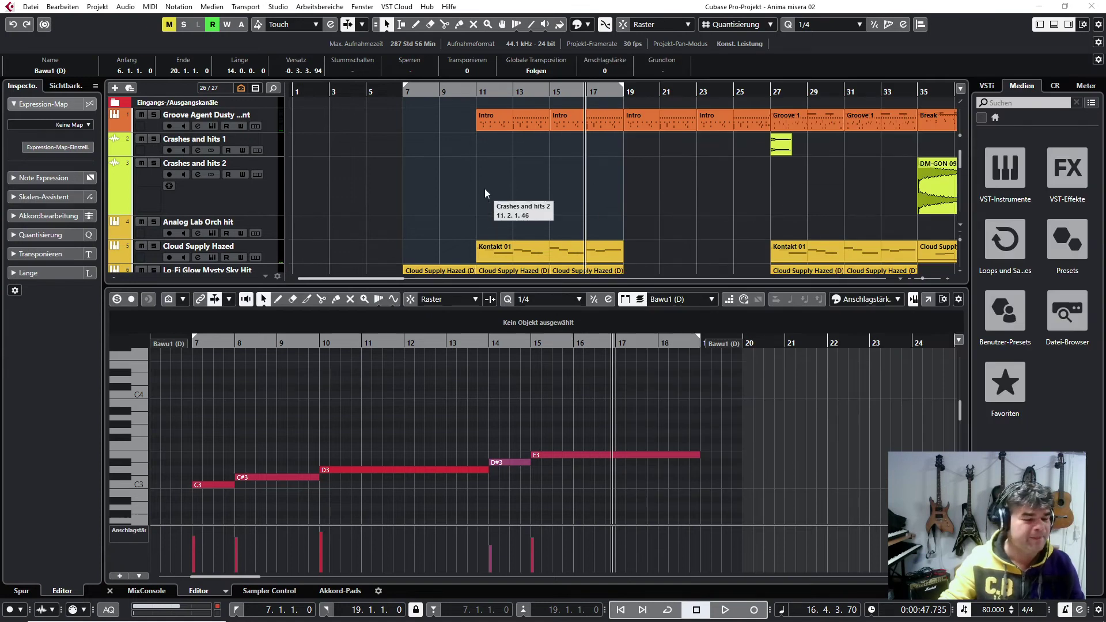
{"action": "scroll", "coordinate": [397, 180], "scroll_direction": "down", "scroll_amount": 3}
{"action": "scroll", "coordinate": [397, 179], "scroll_direction": "down", "scroll_amount": 4}
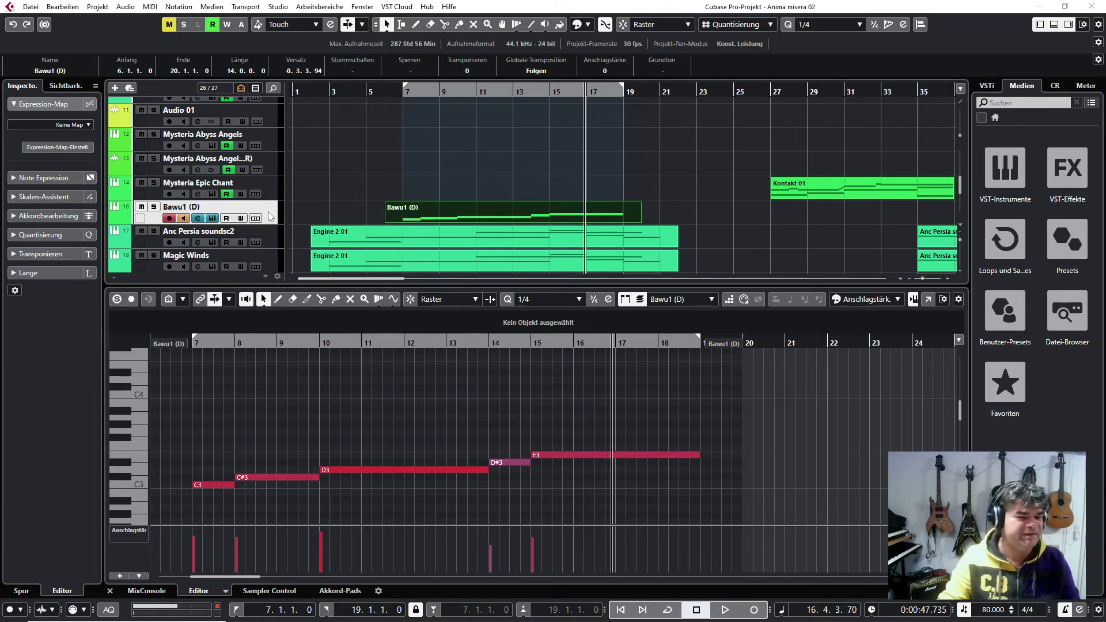
{"action": "mouse_move", "coordinate": [691, 284]}
{"action": "left_mouse_down"}
{"action": "mouse_move", "coordinate": [688, 362]}
{"action": "mouse_move", "coordinate": [674, 286]}
{"action": "left_mouse_up"}
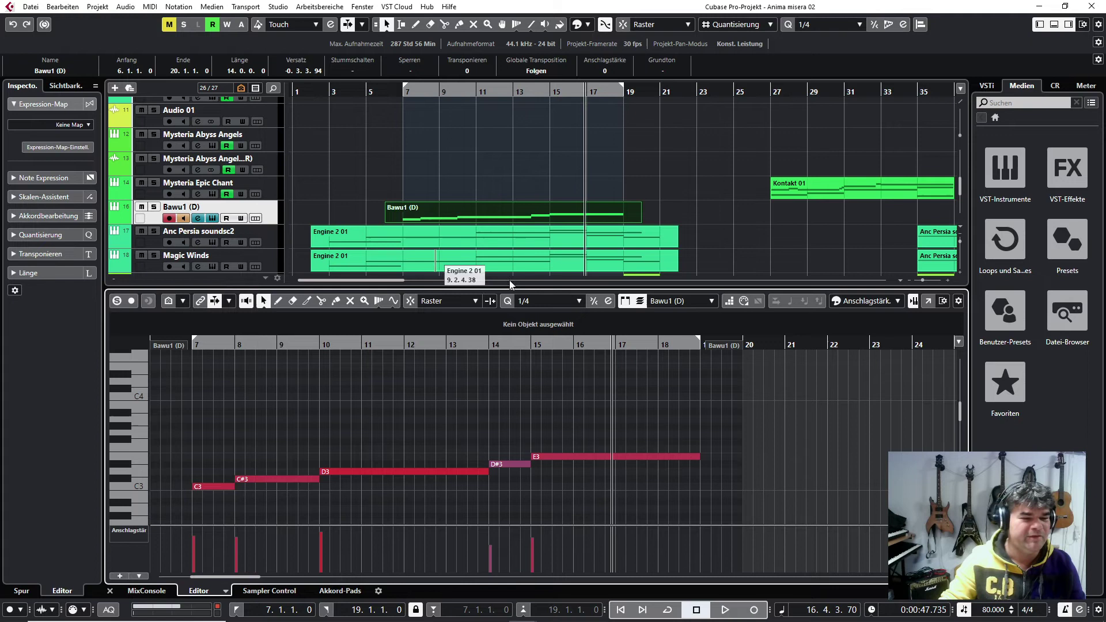
Bring up the Bawu1 (D) track's send effects and activate its Reverb Zurna send
{"action": "scroll", "coordinate": [541, 213], "scroll_direction": "down", "scroll_amount": 3}
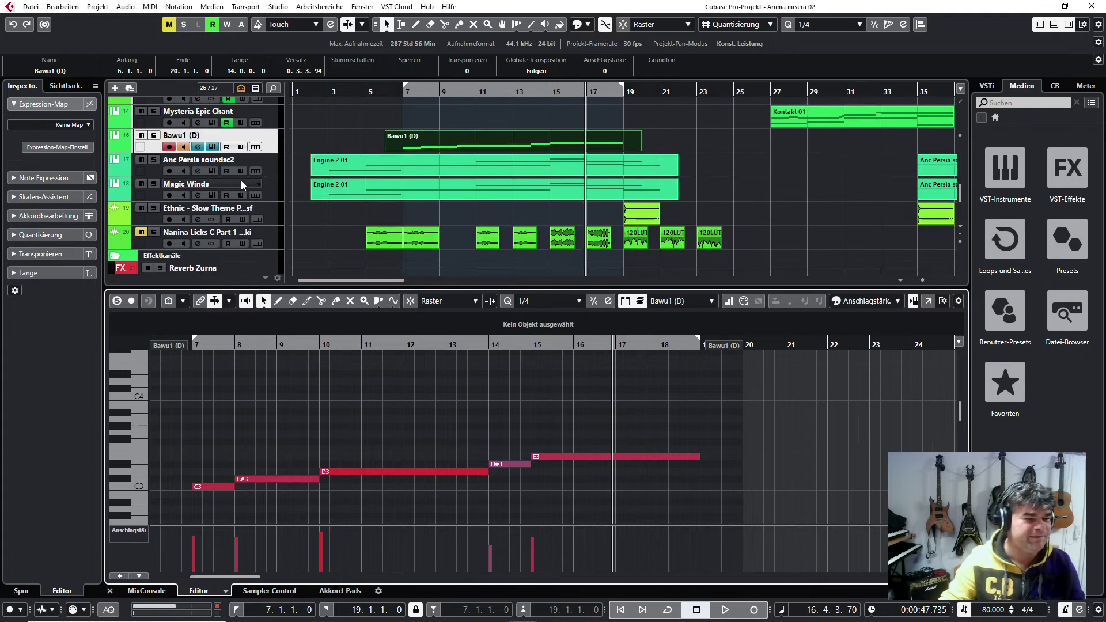
{"action": "left_click", "coordinate": [272, 144]}
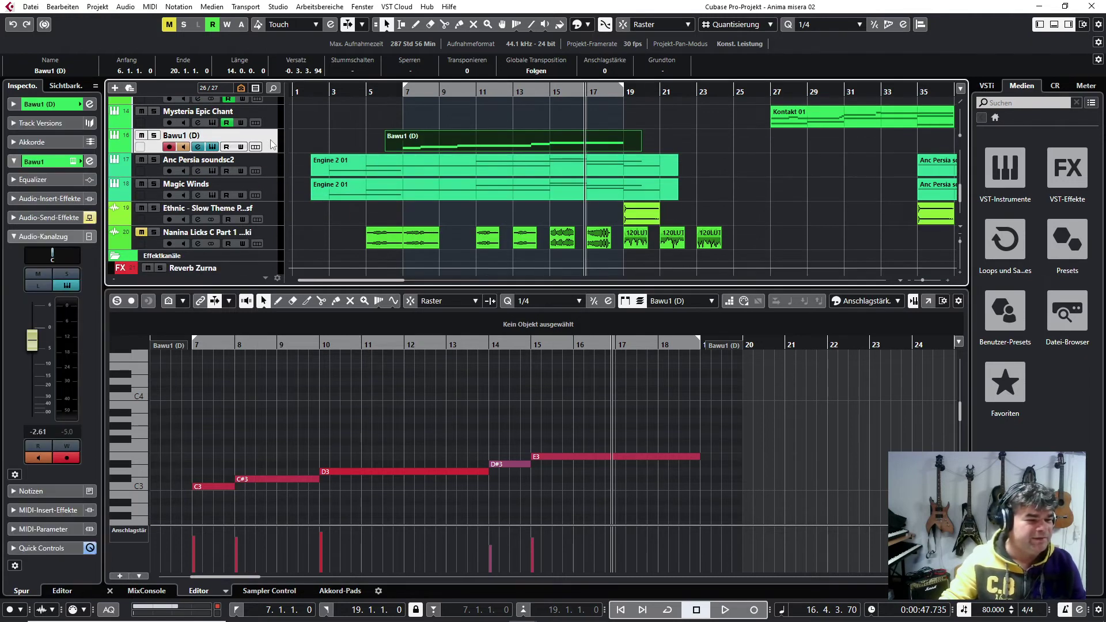
{"action": "left_click", "coordinate": [53, 219]}
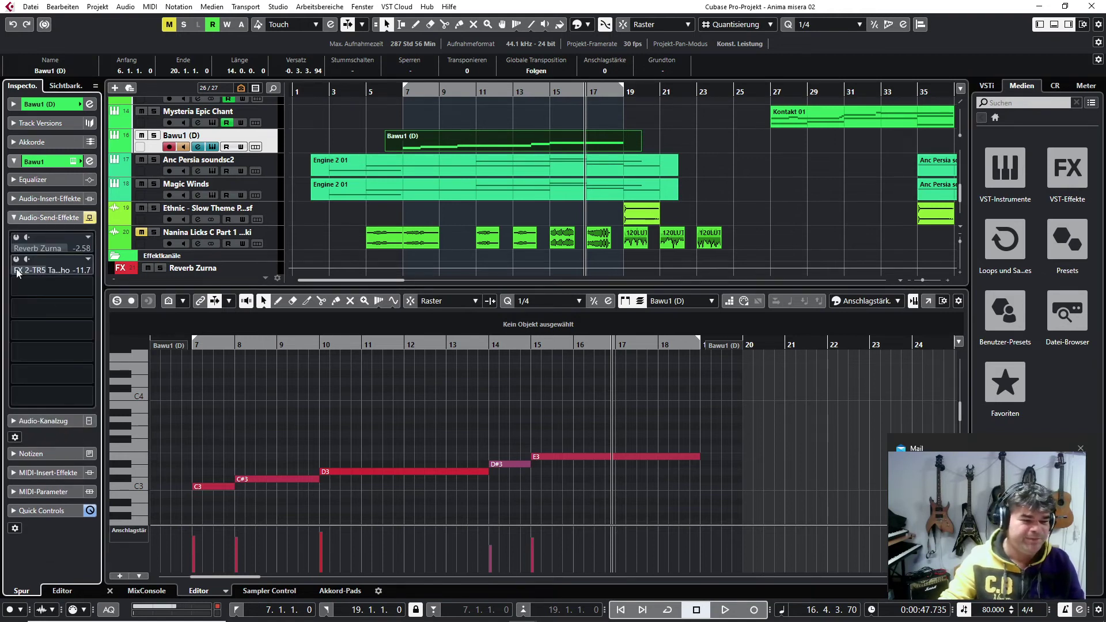
{"action": "left_click", "coordinate": [16, 236]}
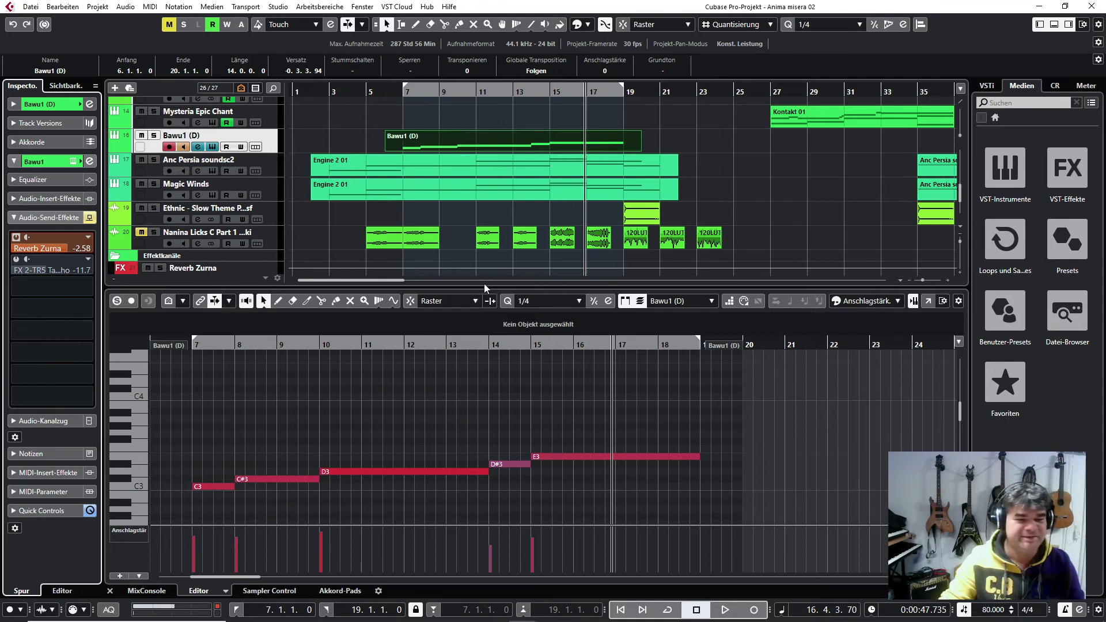
Play the Bawu take with the reverb send from late in bar 6 and stop in bar 13
{"action": "left_click", "coordinate": [395, 93]}
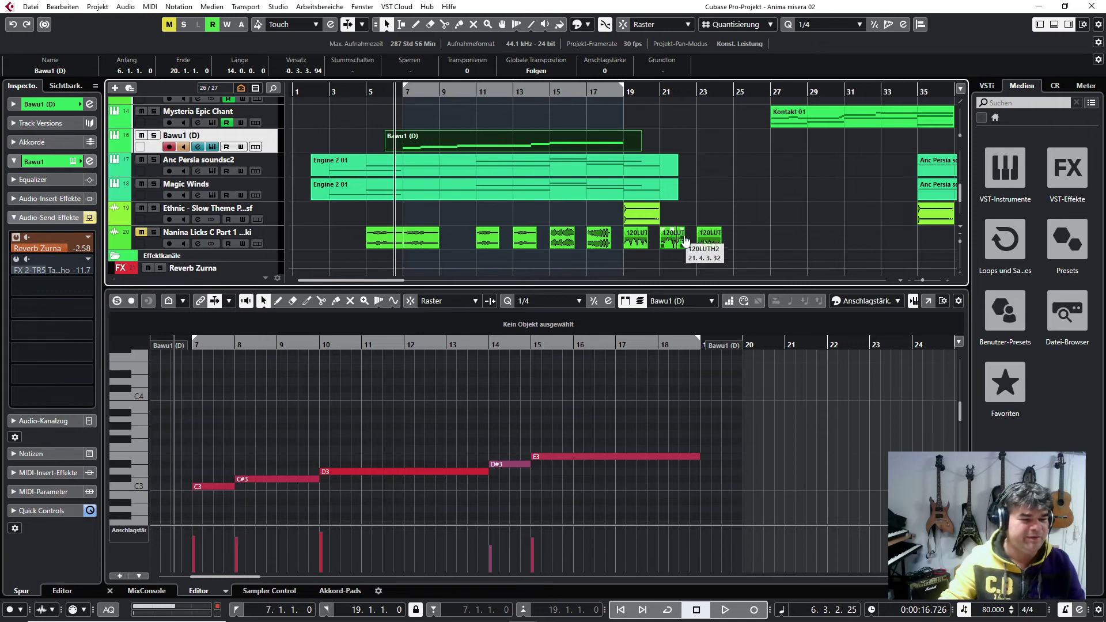
{"action": "key", "text": "space"}
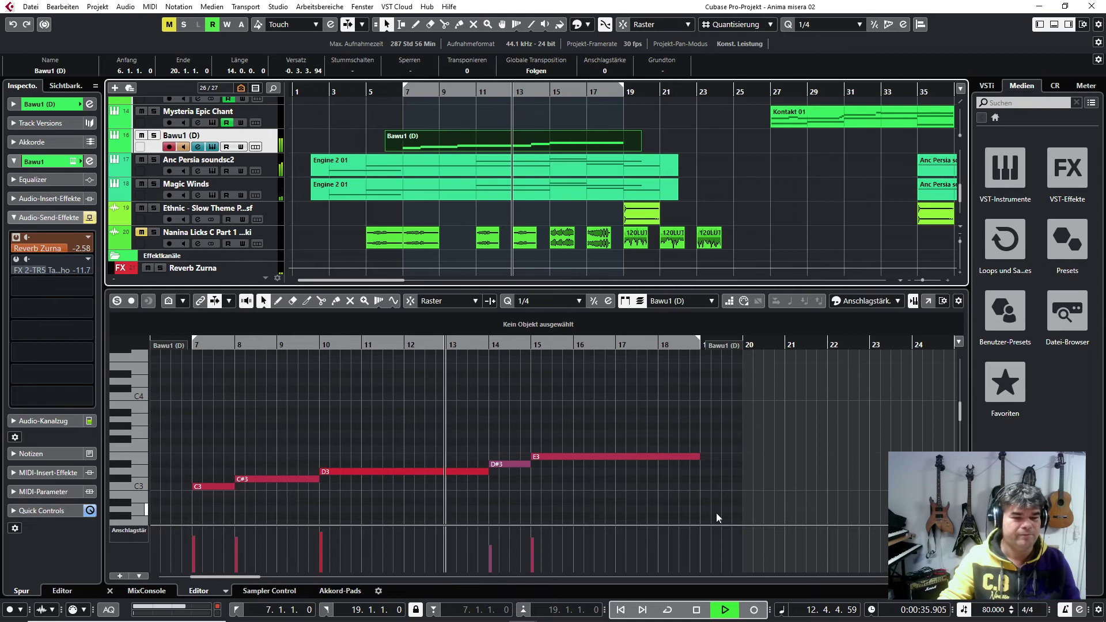
{"action": "left_click", "coordinate": [700, 614]}
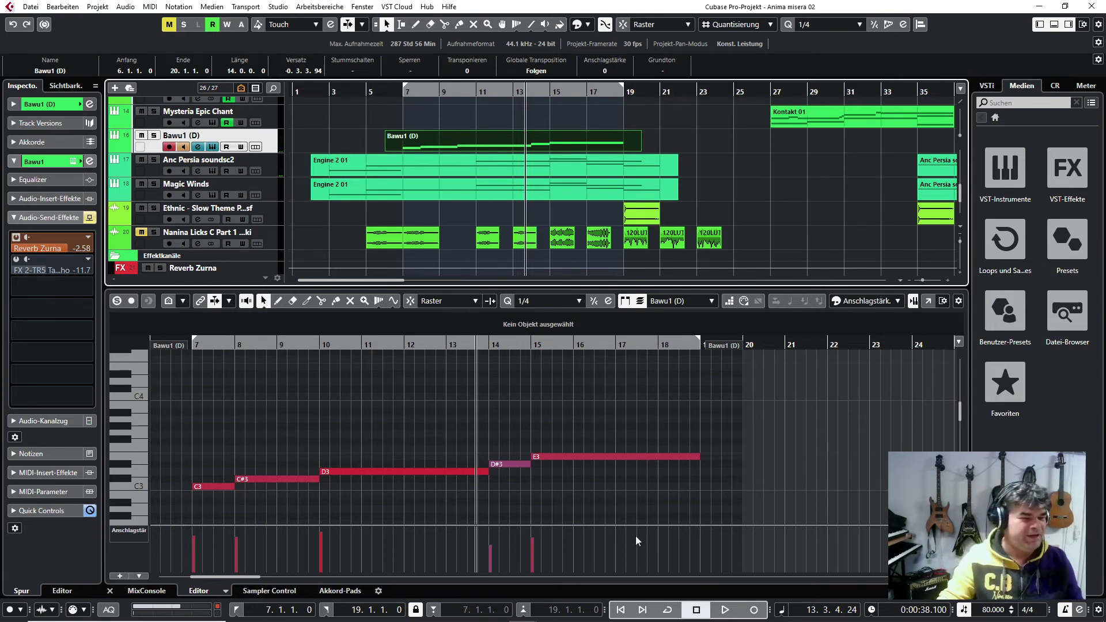
Activate the Bawu1 (D) track's FX 2 Tape Echo send and check the TR5 Tape Echo plug-in on its effect channel
{"action": "left_click", "coordinate": [18, 262]}
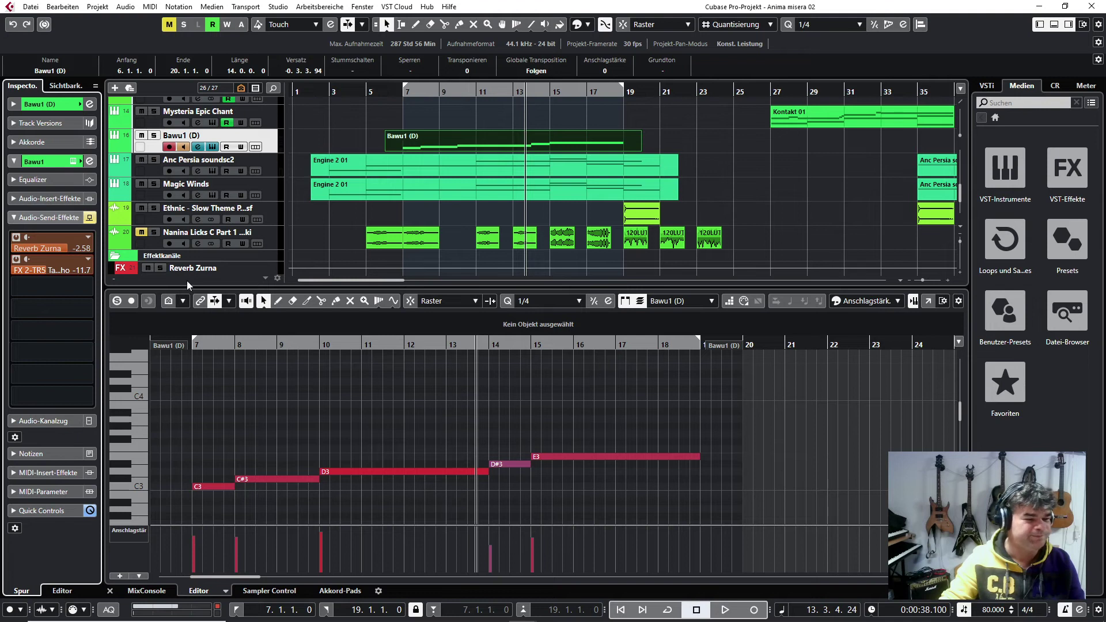
{"action": "scroll", "coordinate": [211, 183], "scroll_direction": "down", "scroll_amount": 3}
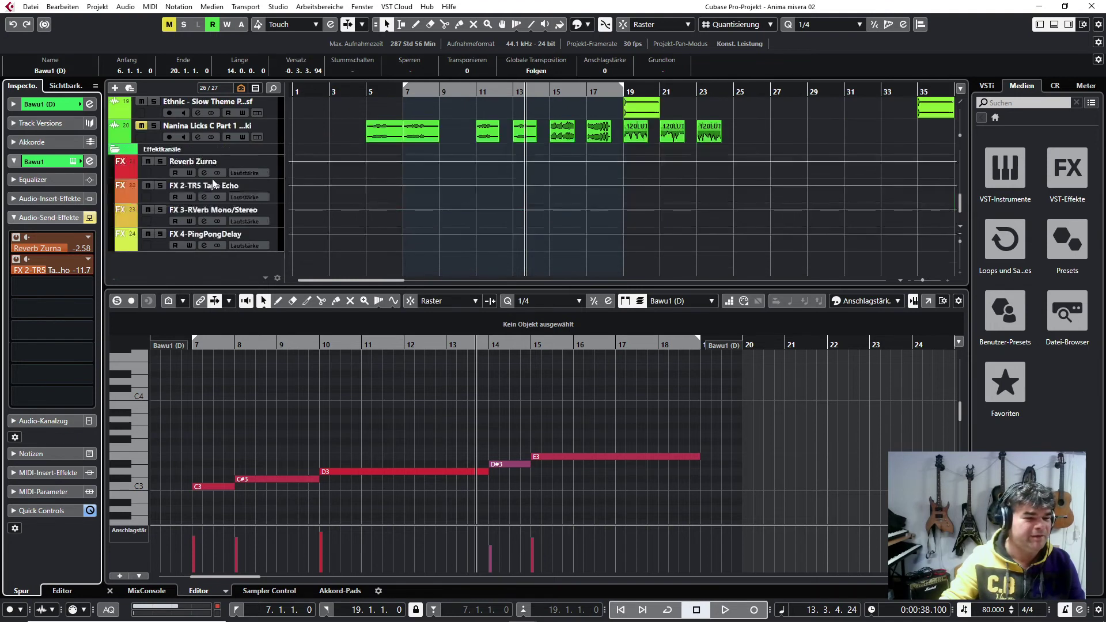
{"action": "left_click", "coordinate": [275, 191]}
{"action": "left_click", "coordinate": [32, 166]}
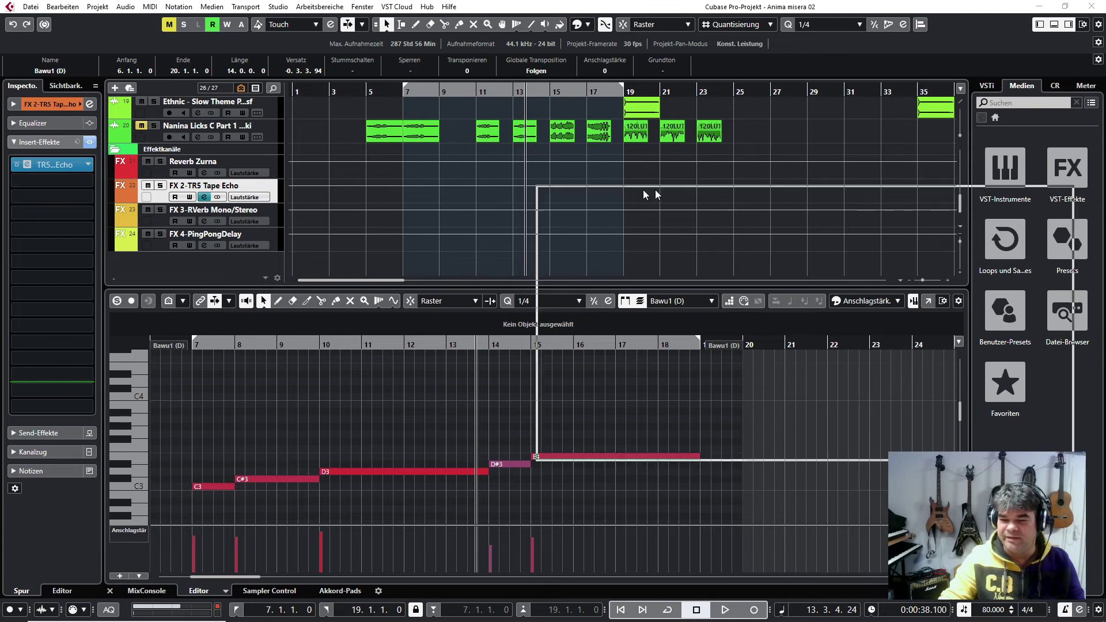
{"action": "left_click_drag", "start_coordinate": [655, 189], "coordinate": [550, 193]}
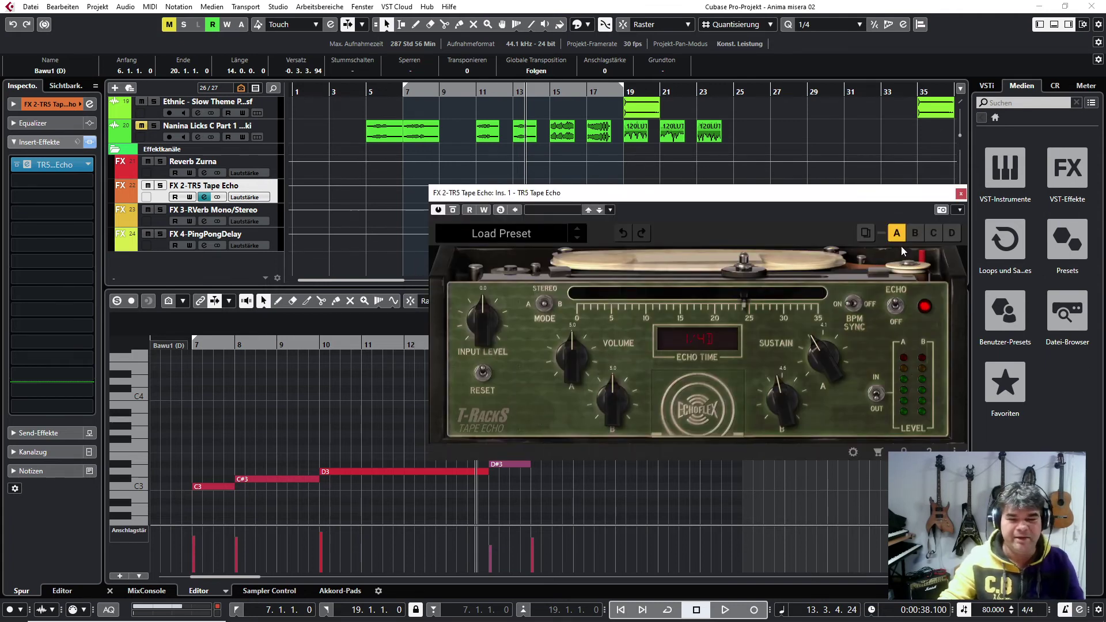
{"action": "left_click", "coordinate": [961, 194]}
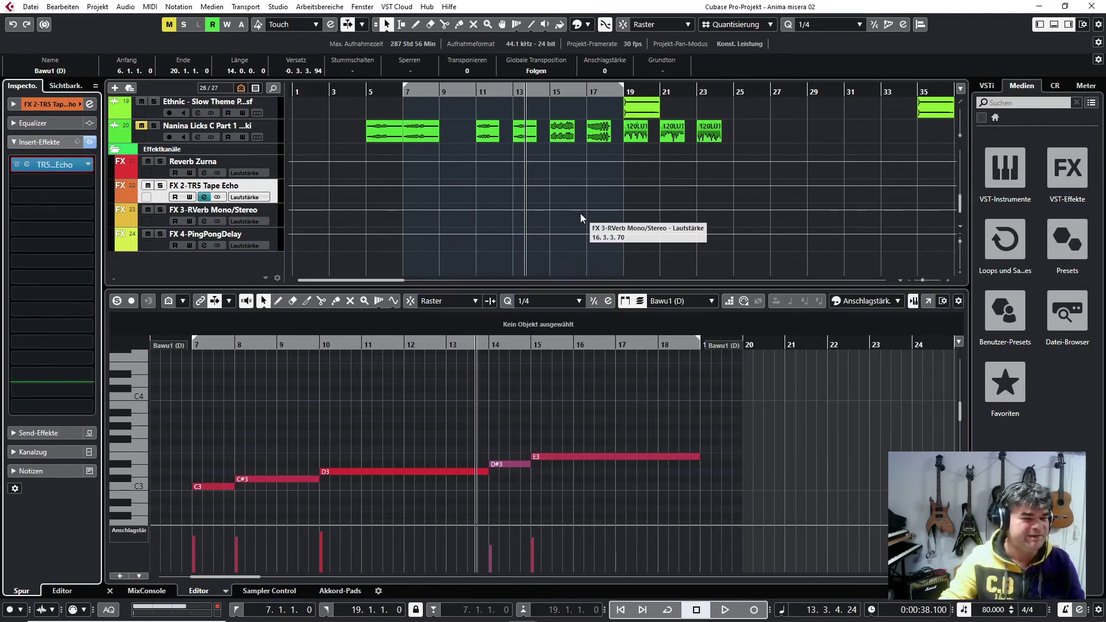
Return to the Bawu1 (D) track and play the take with both sends from late in bar 6
{"action": "scroll", "coordinate": [580, 213], "scroll_direction": "up", "scroll_amount": 10}
{"action": "scroll", "coordinate": [580, 213], "scroll_direction": "down", "scroll_amount": 5}
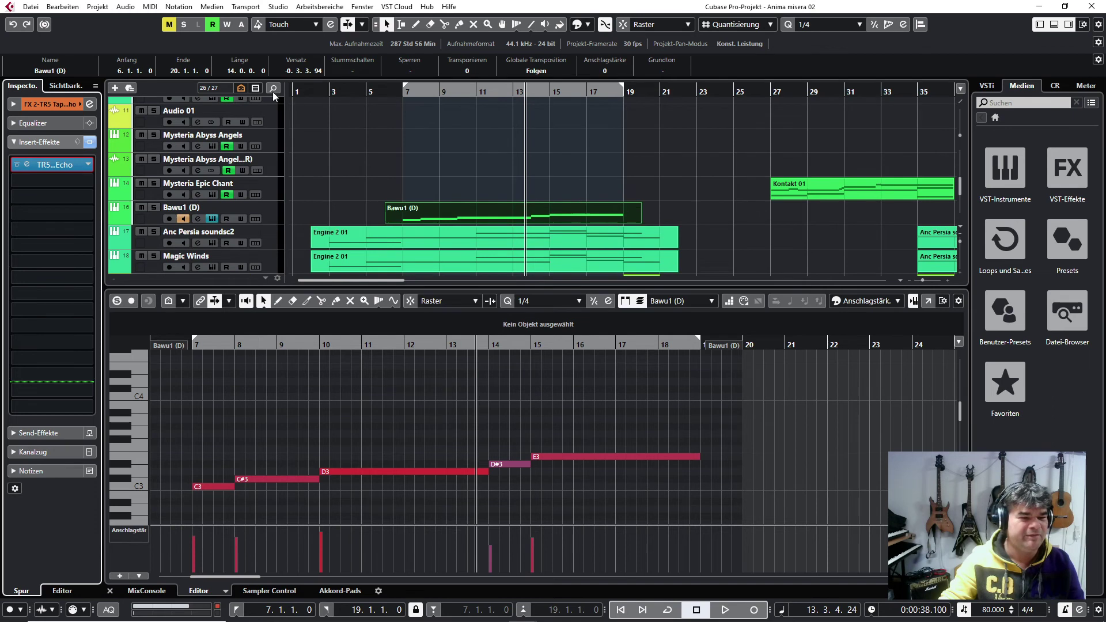
{"action": "left_click", "coordinate": [395, 90]}
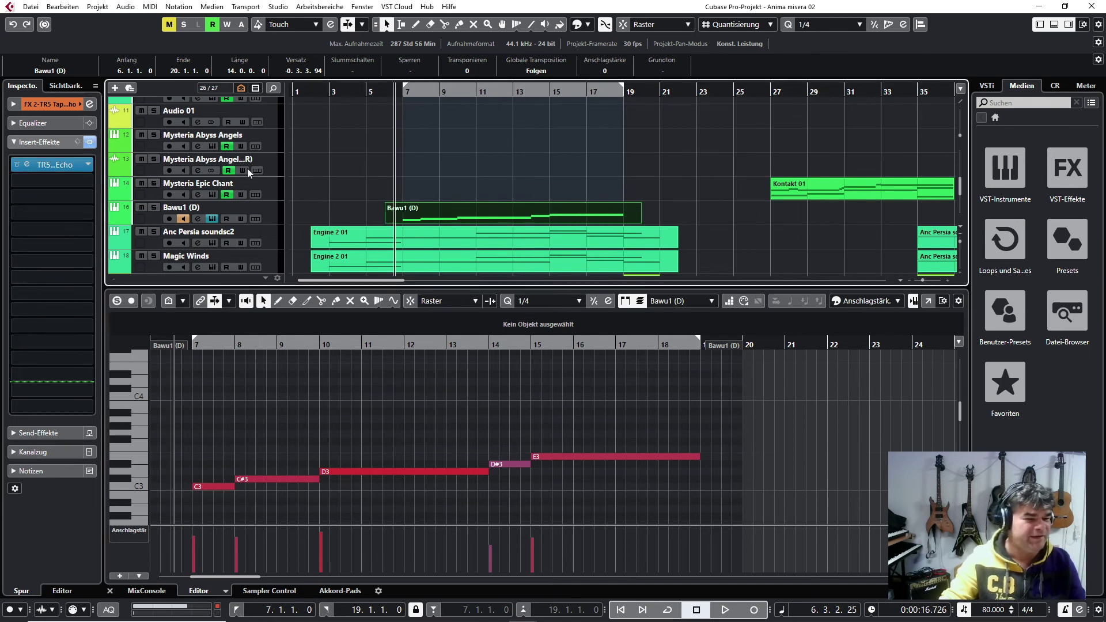
{"action": "left_click", "coordinate": [272, 208]}
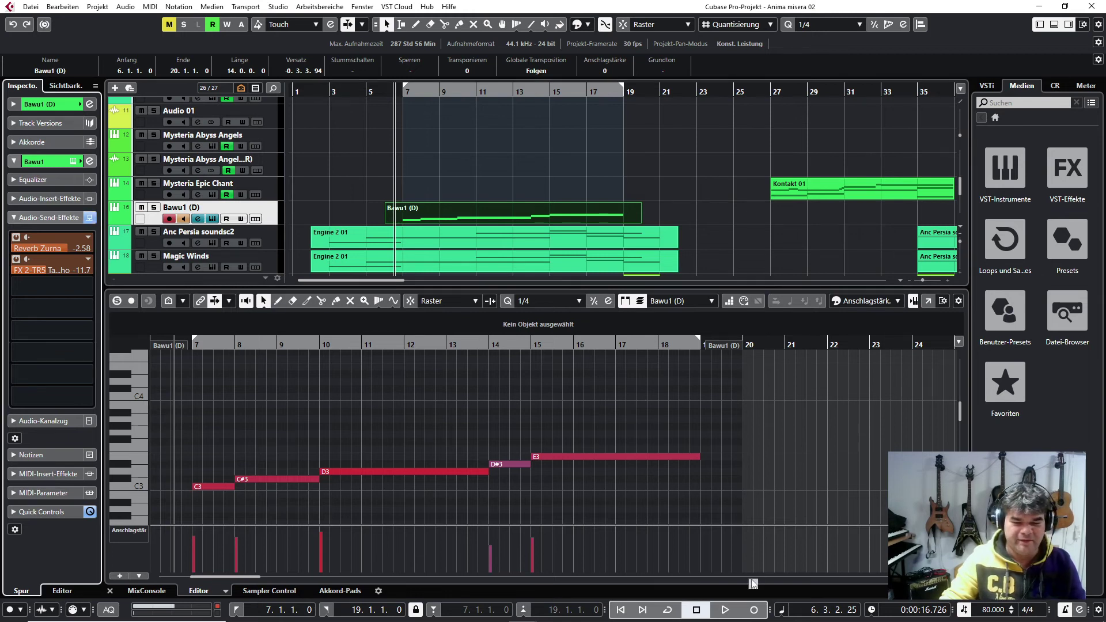
{"action": "left_click", "coordinate": [729, 613]}
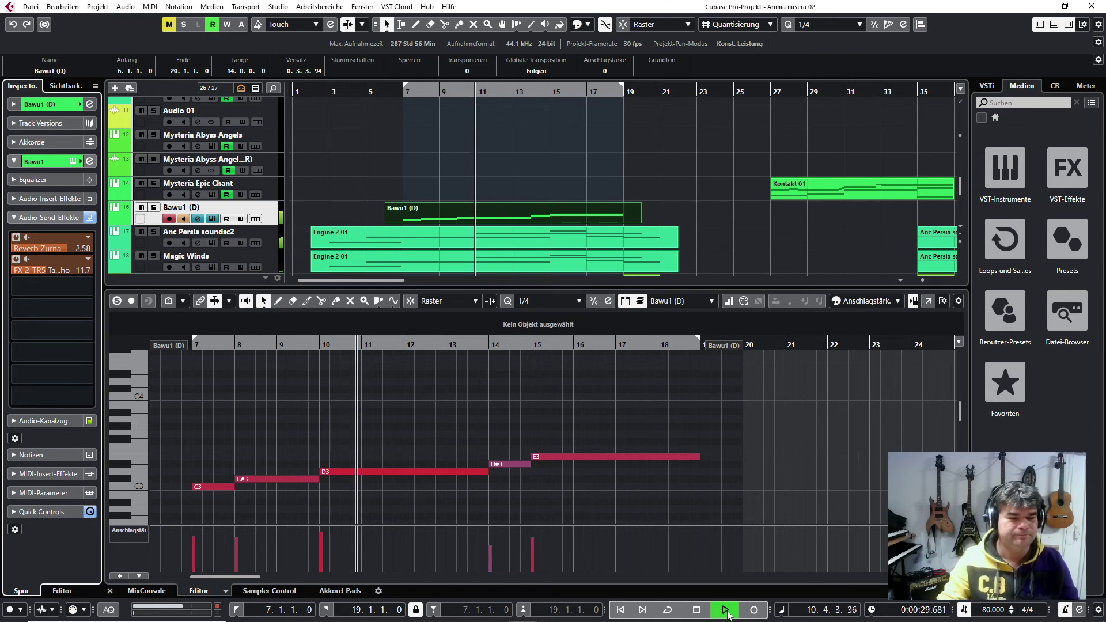
Raise the Bawu1 (D) channel volume to -1.39 dB during playback, and stop in bar 21
{"action": "left_click", "coordinate": [48, 422]}
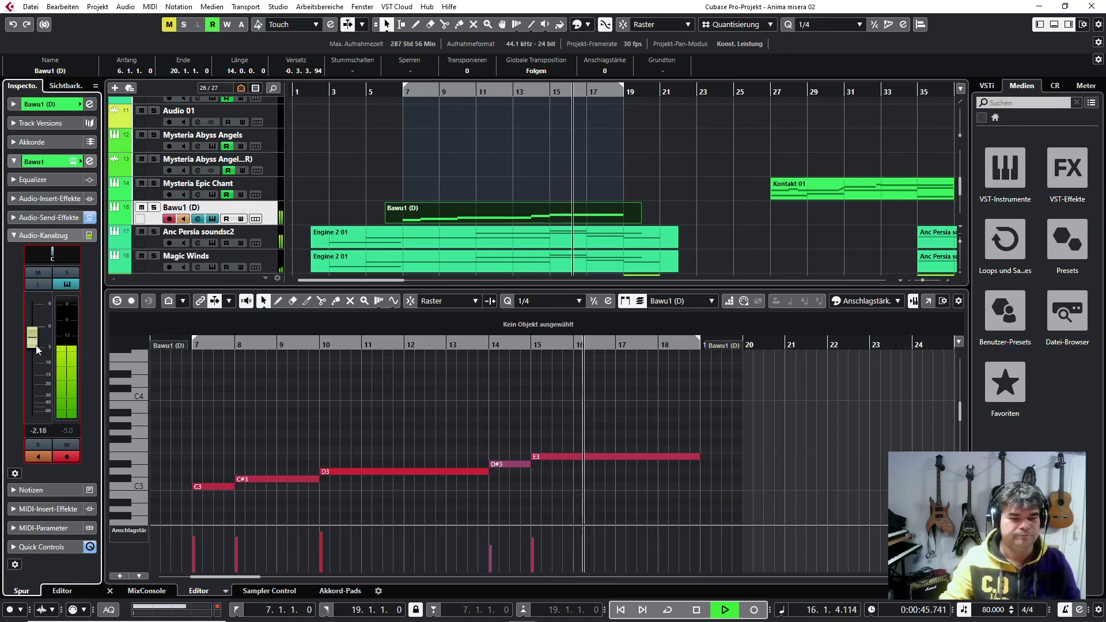
{"action": "left_click_drag", "start_coordinate": [36, 347], "coordinate": [38, 342]}
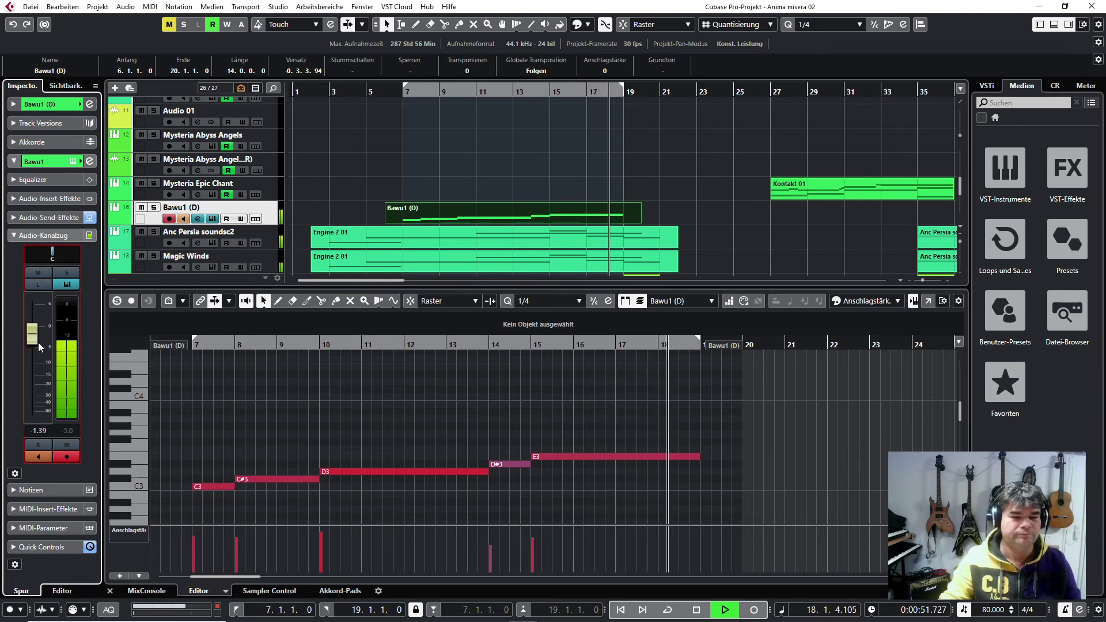
{"action": "left_click", "coordinate": [696, 610]}
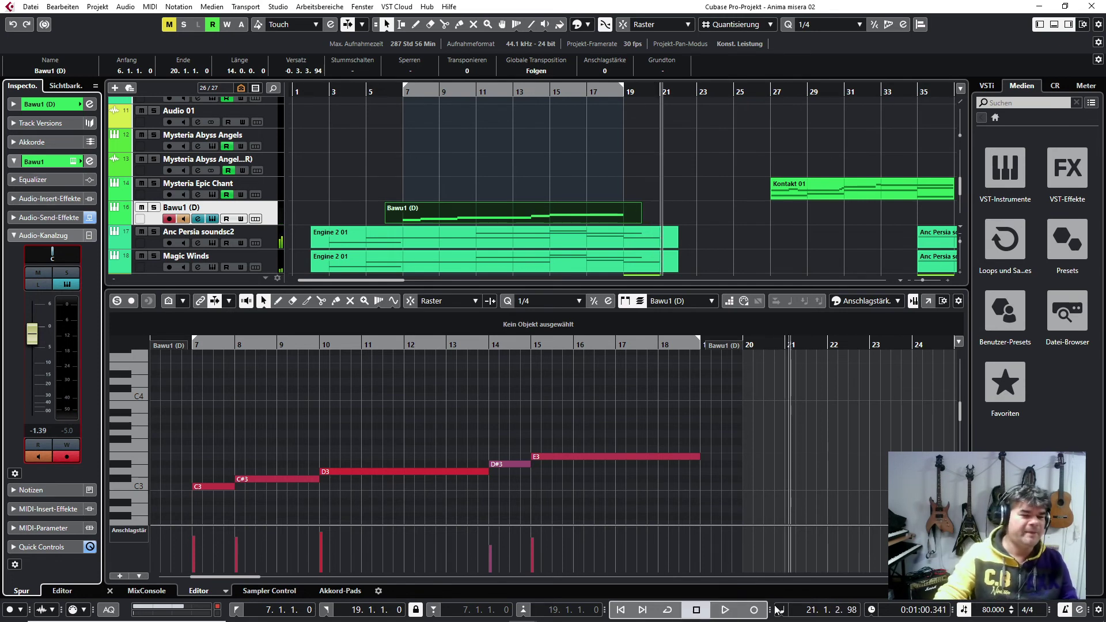
Place the Bawu1 Kontakt window over the arrangement and show the patch's instrument information page
{"action": "left_click_drag", "start_coordinate": [1105, 86], "coordinate": [521, 84]}
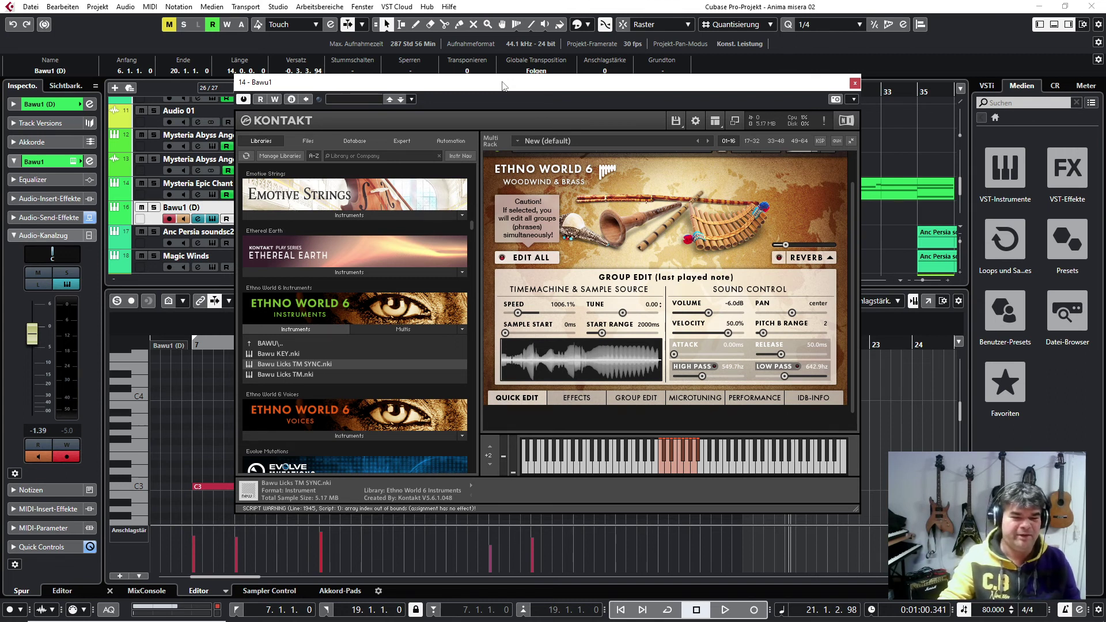
{"action": "left_click_drag", "start_coordinate": [502, 86], "coordinate": [544, 87]}
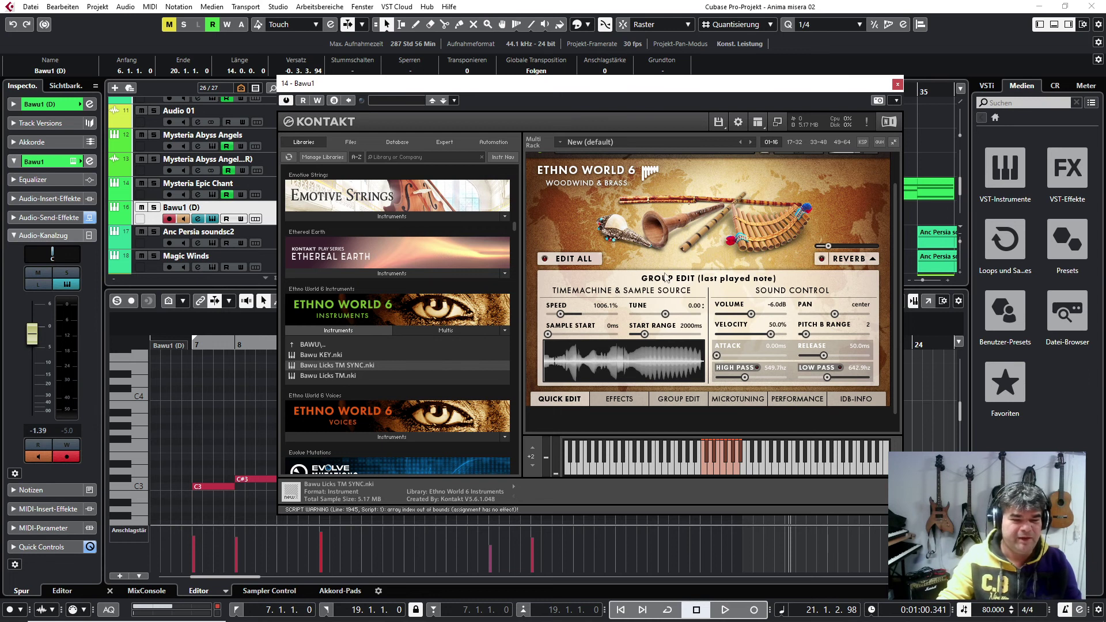
{"action": "left_click", "coordinate": [855, 399]}
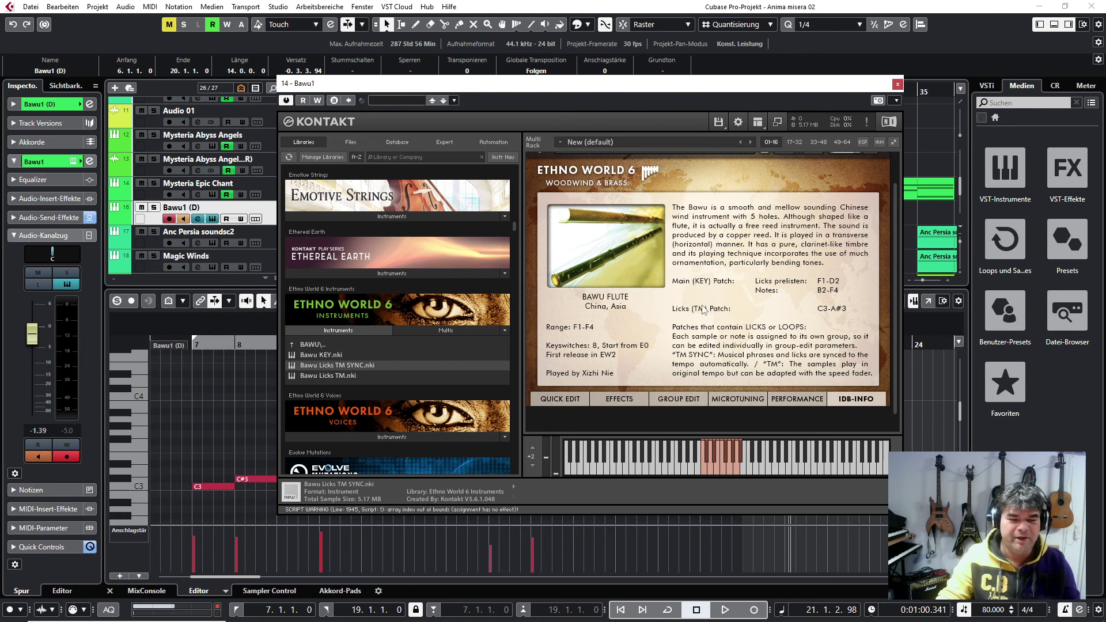